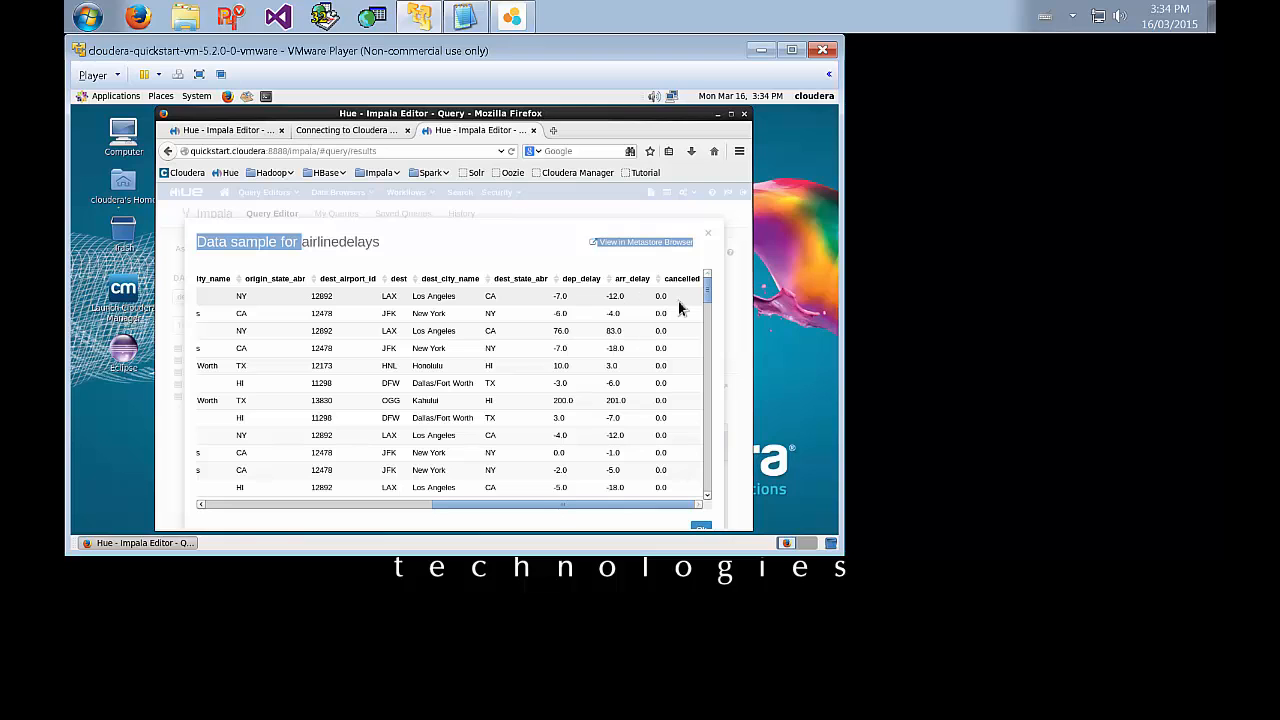
Dismiss the airlinedelays data sample, view the sample data of the airports table, and close it.
click(711, 236)
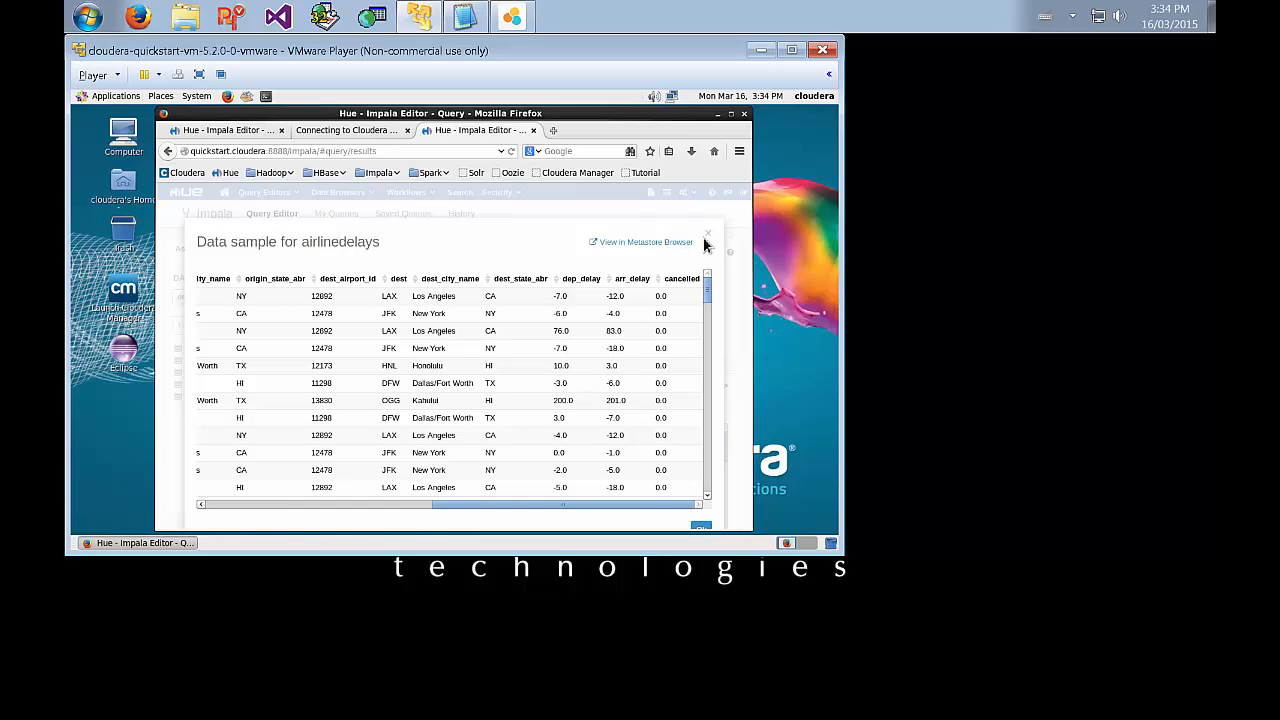
click(709, 236)
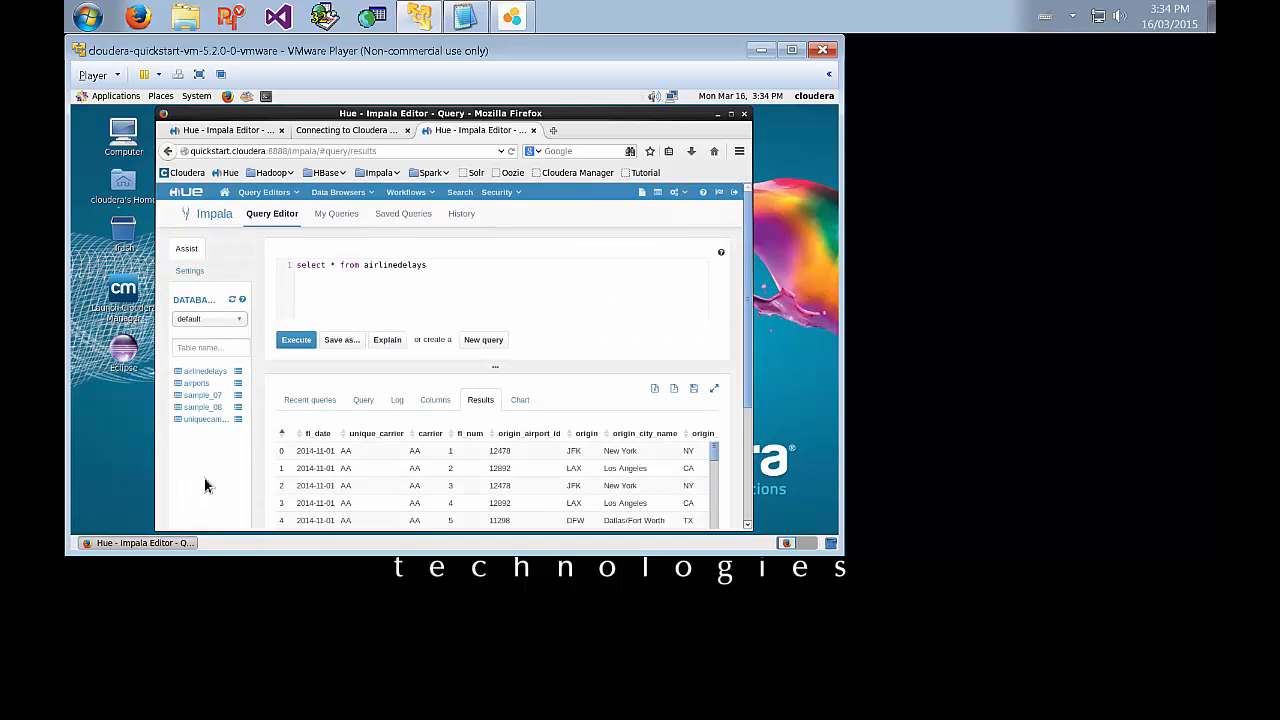
click(239, 384)
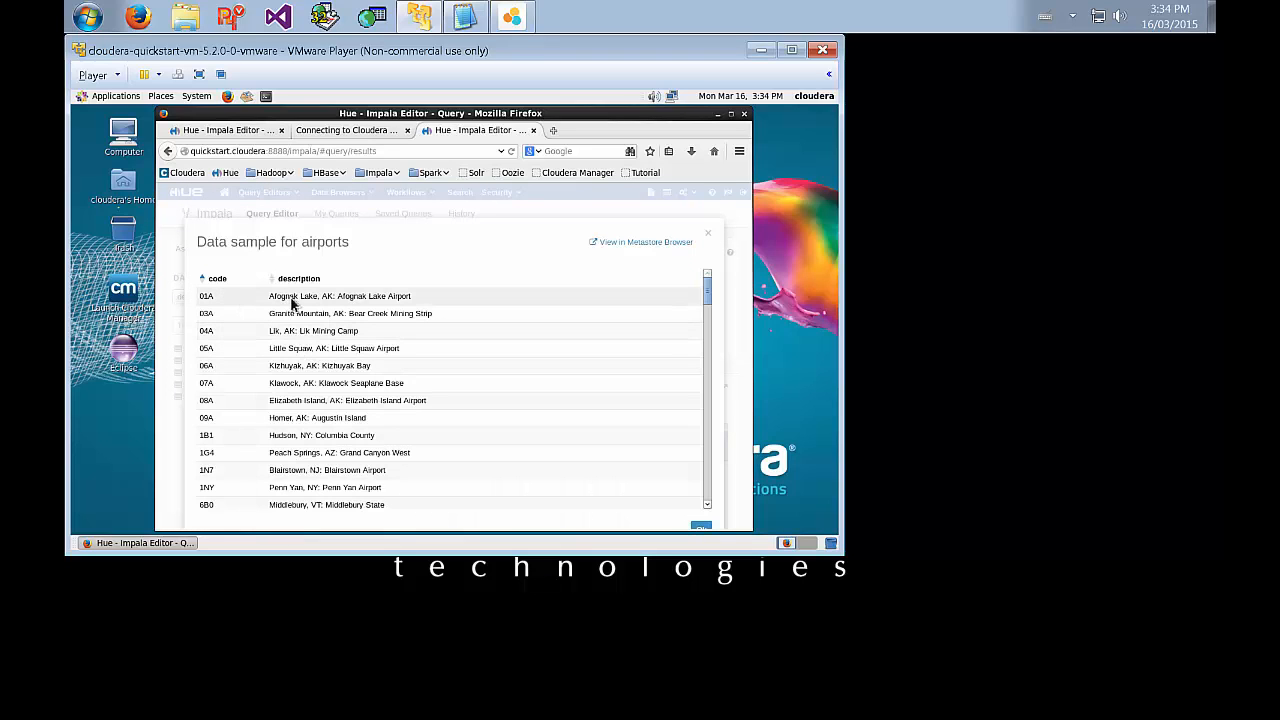
click(709, 237)
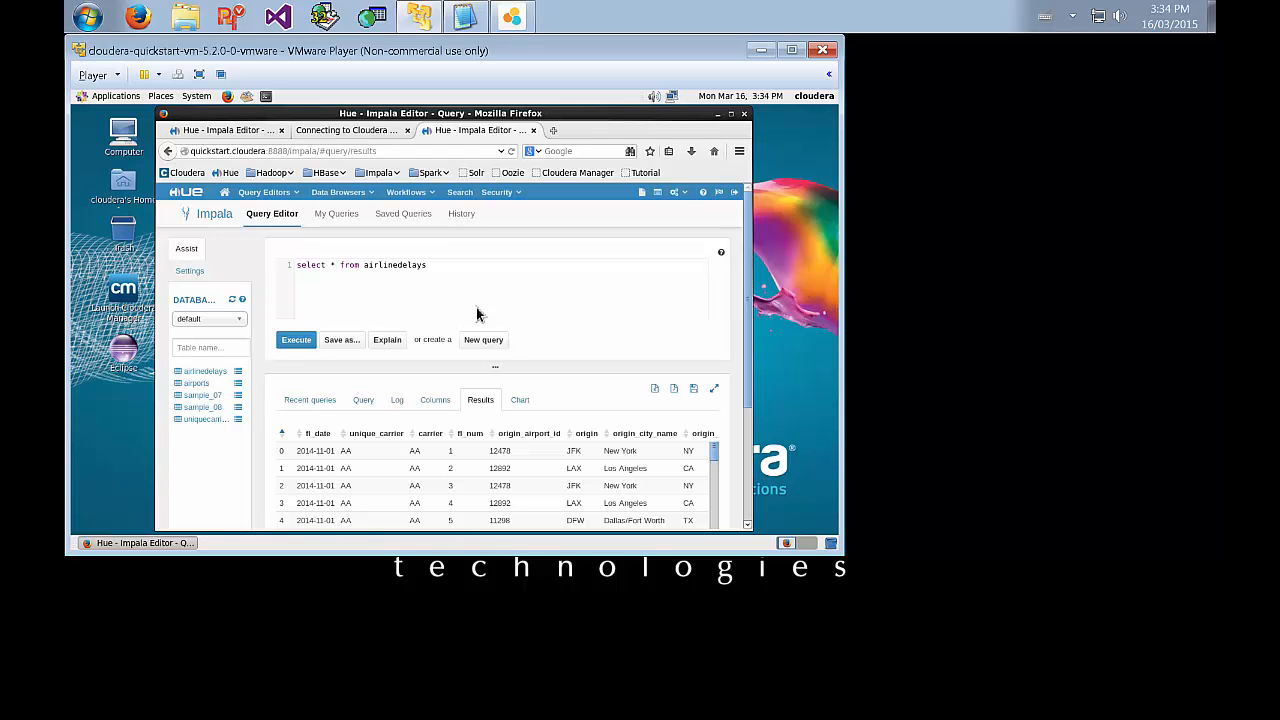
Switch to SAP Lumira and start a new document with a Query with SQL dataset using the Cloudera Impala 1.0 Simba JDBC4 driver.
click(511, 17)
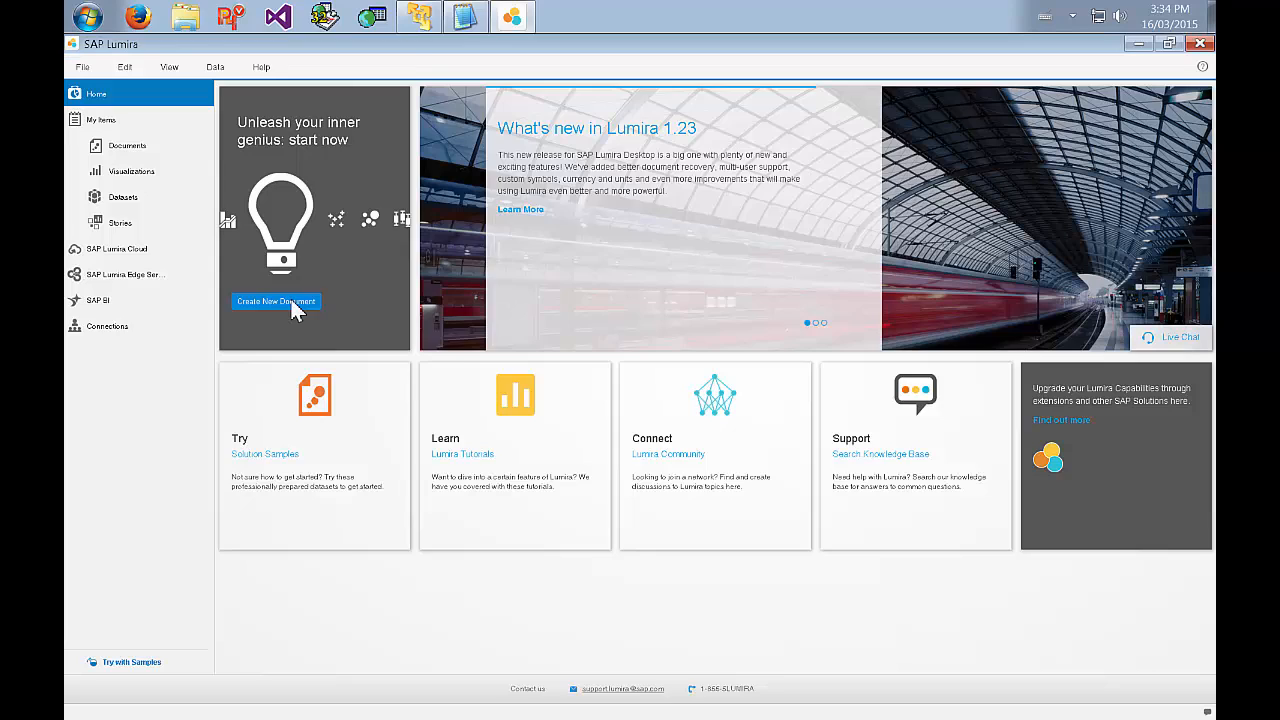
click(293, 306)
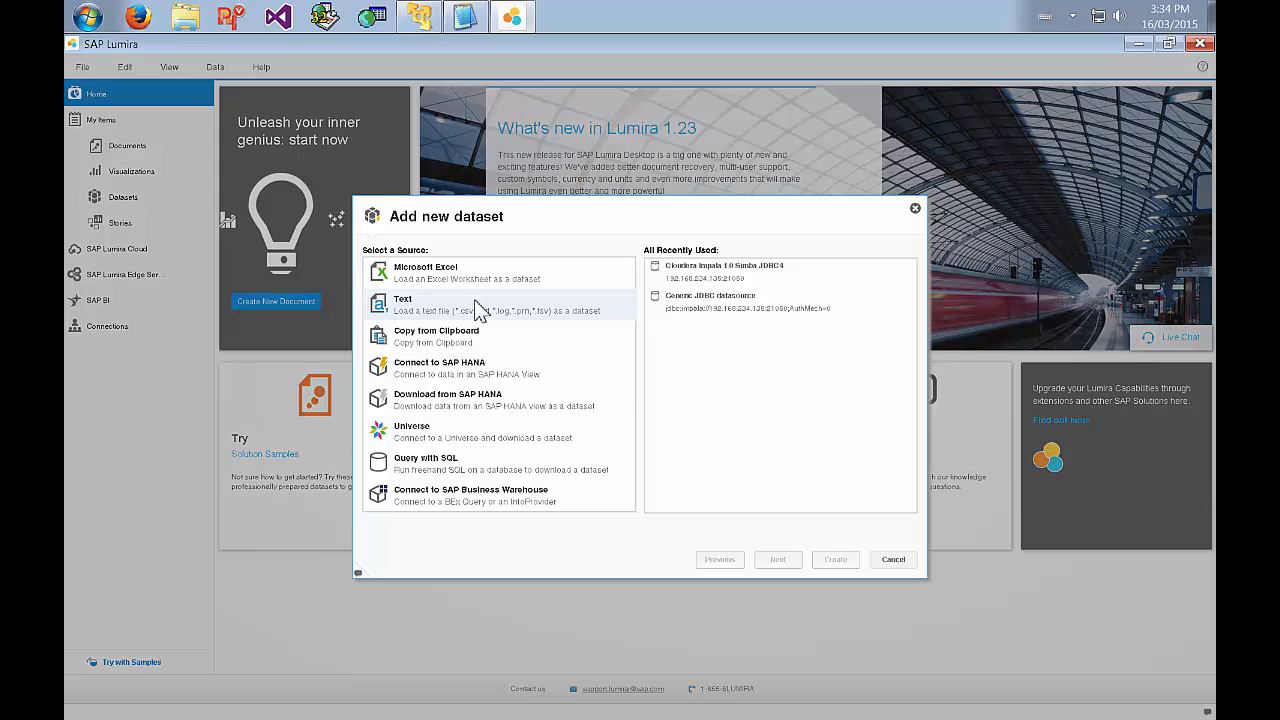
click(463, 467)
click(777, 560)
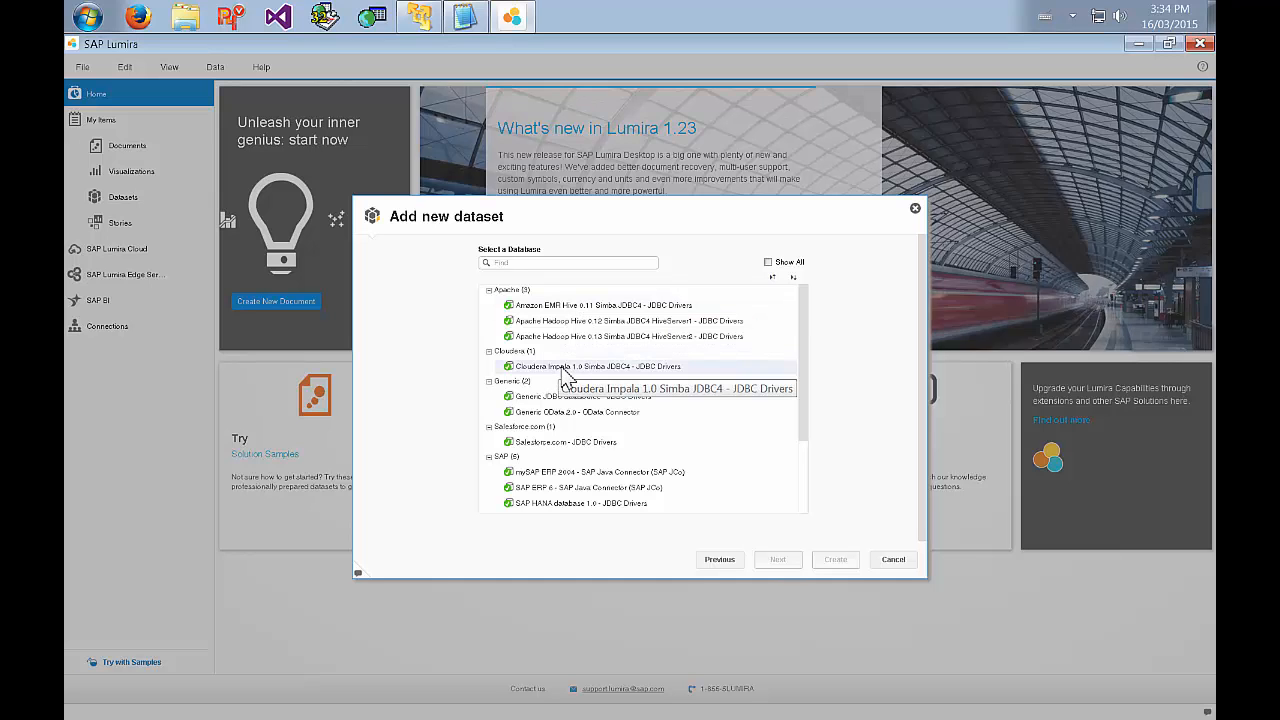
click(566, 368)
click(779, 560)
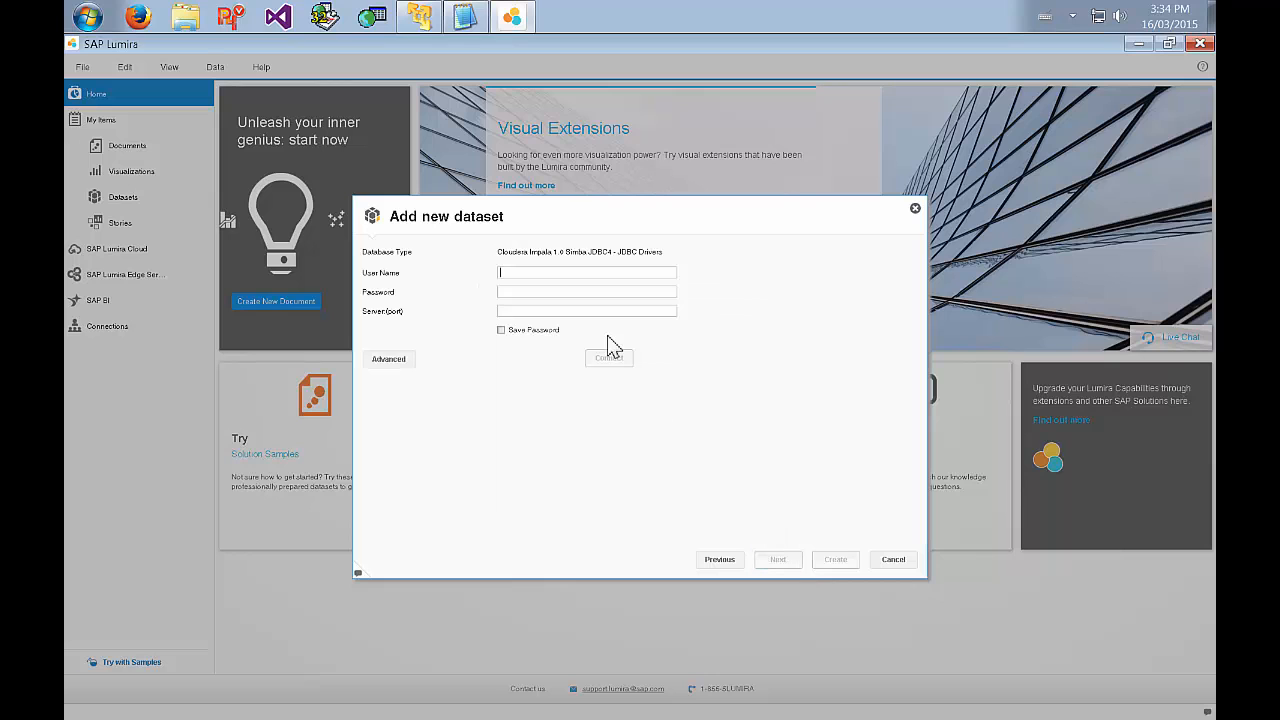
Connect to the Impala server at 192.168.234.135:21050 without a user name or password.
text(192.168.23)
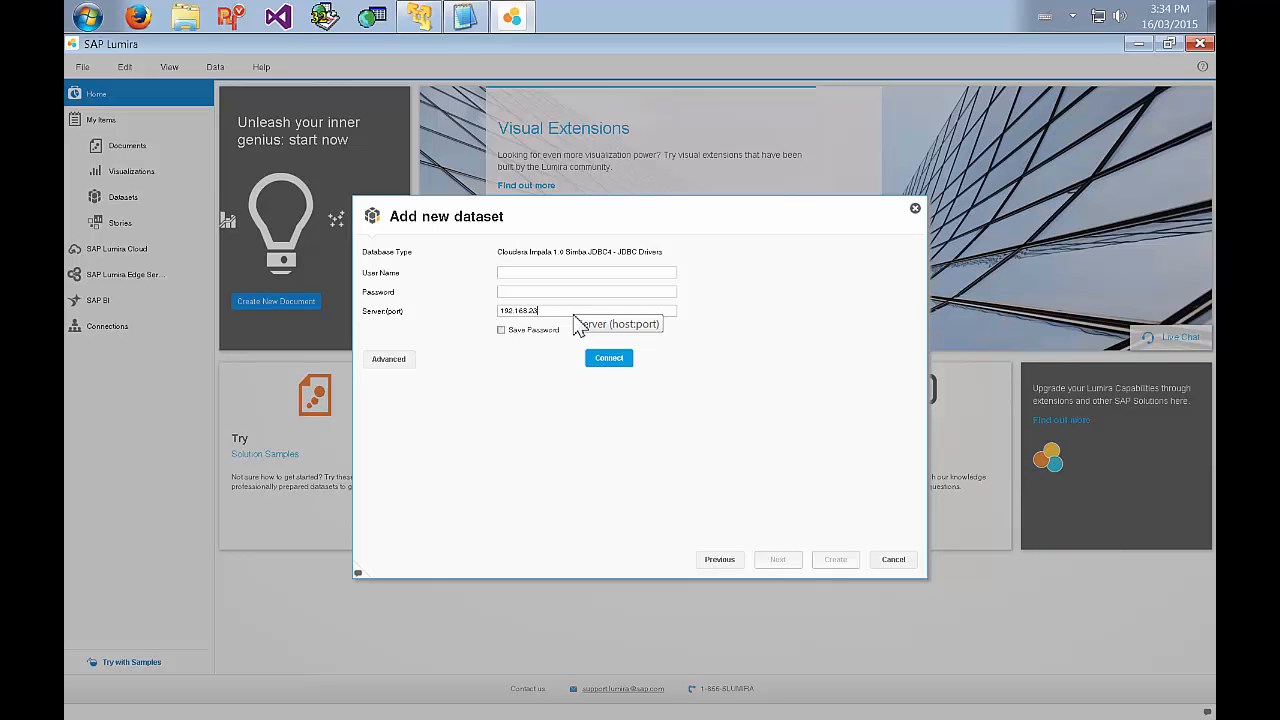
text(4.135:21050)
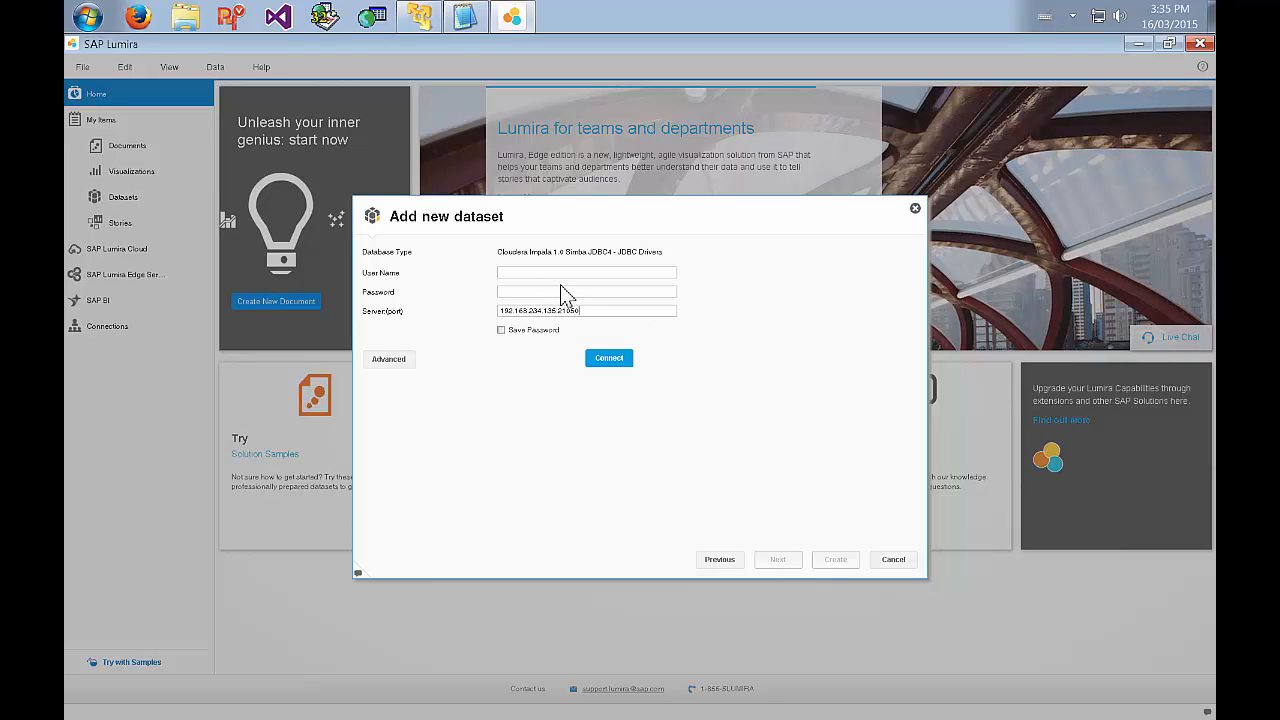
click(610, 358)
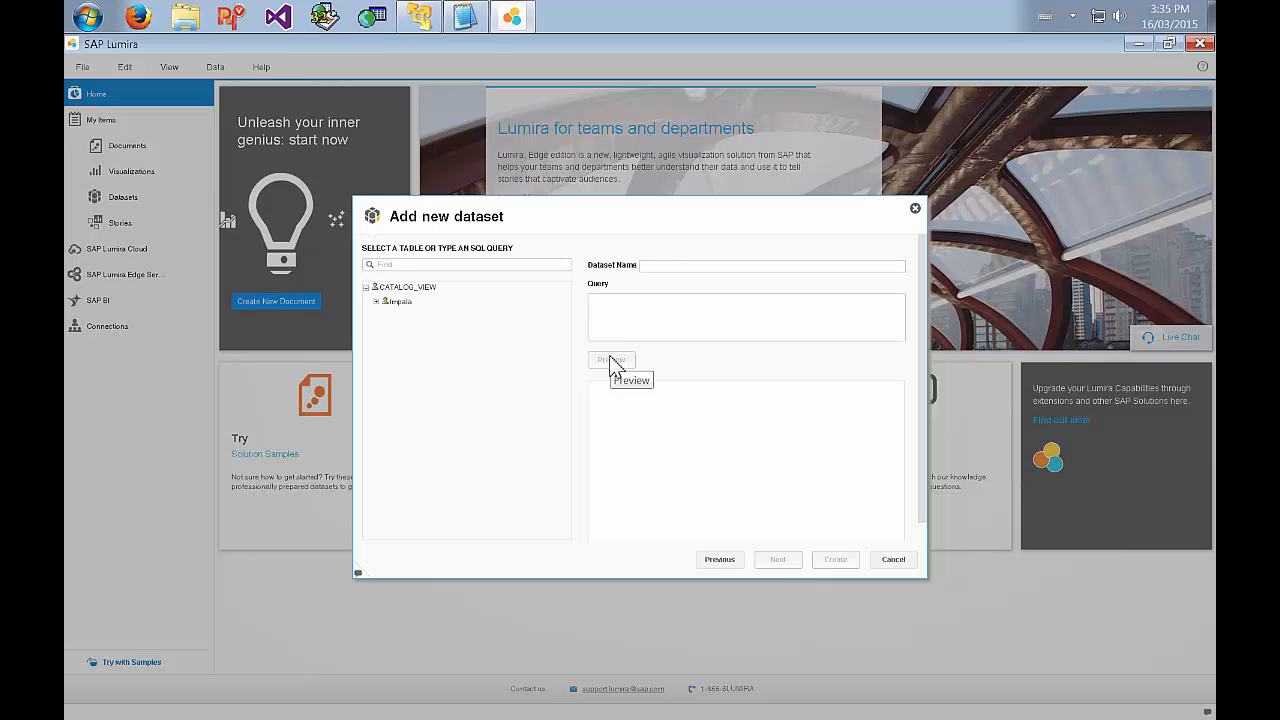
Select the airlinedelays table from Impala's default schema and preview its columns.
click(376, 302)
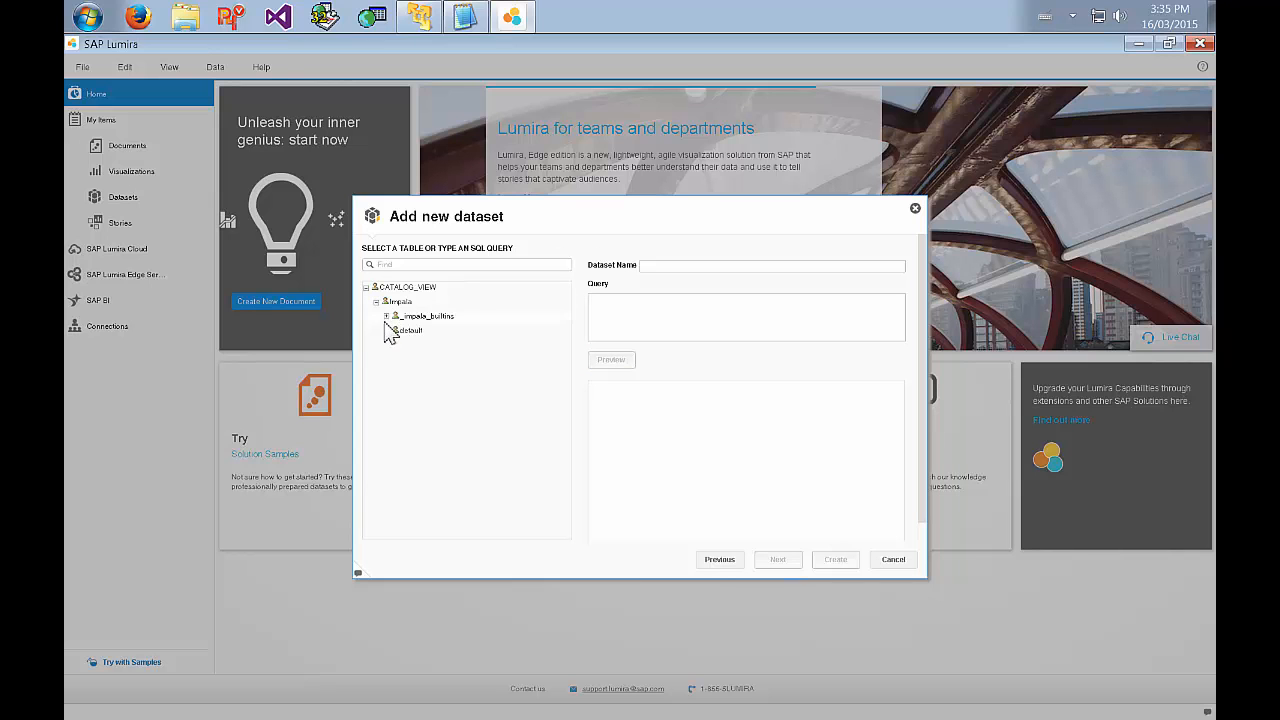
click(386, 331)
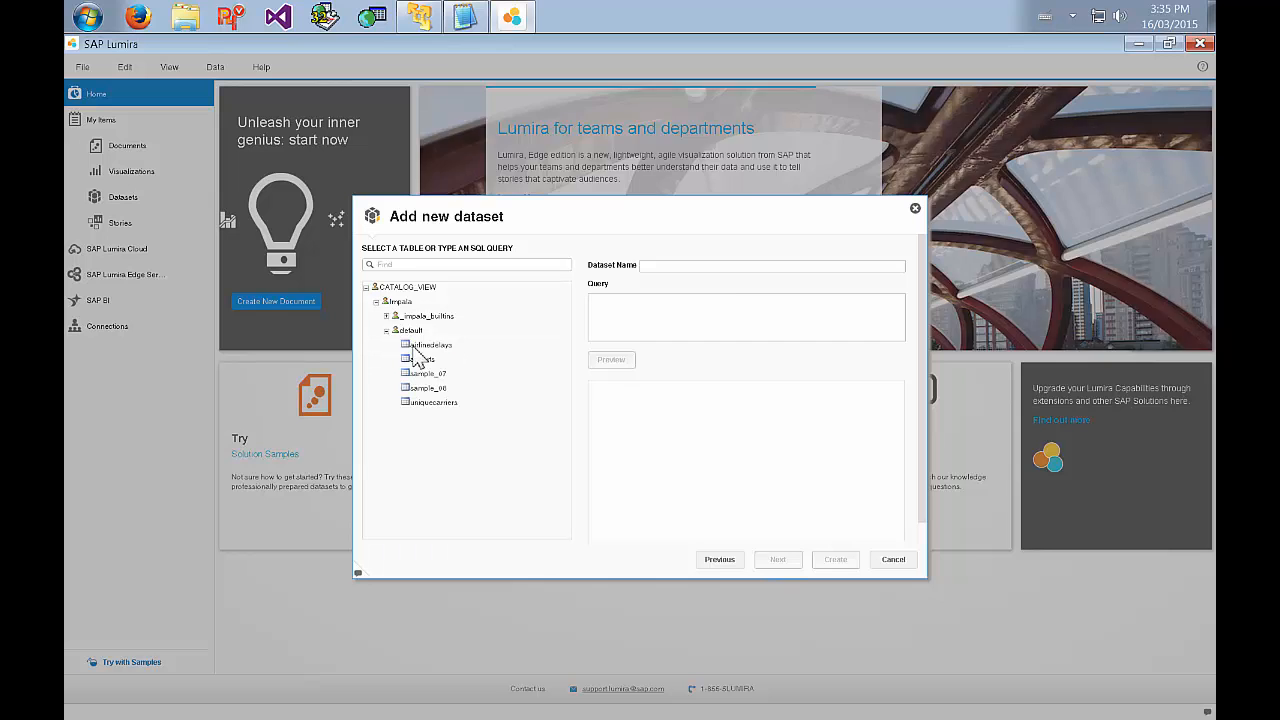
click(425, 345)
click(629, 362)
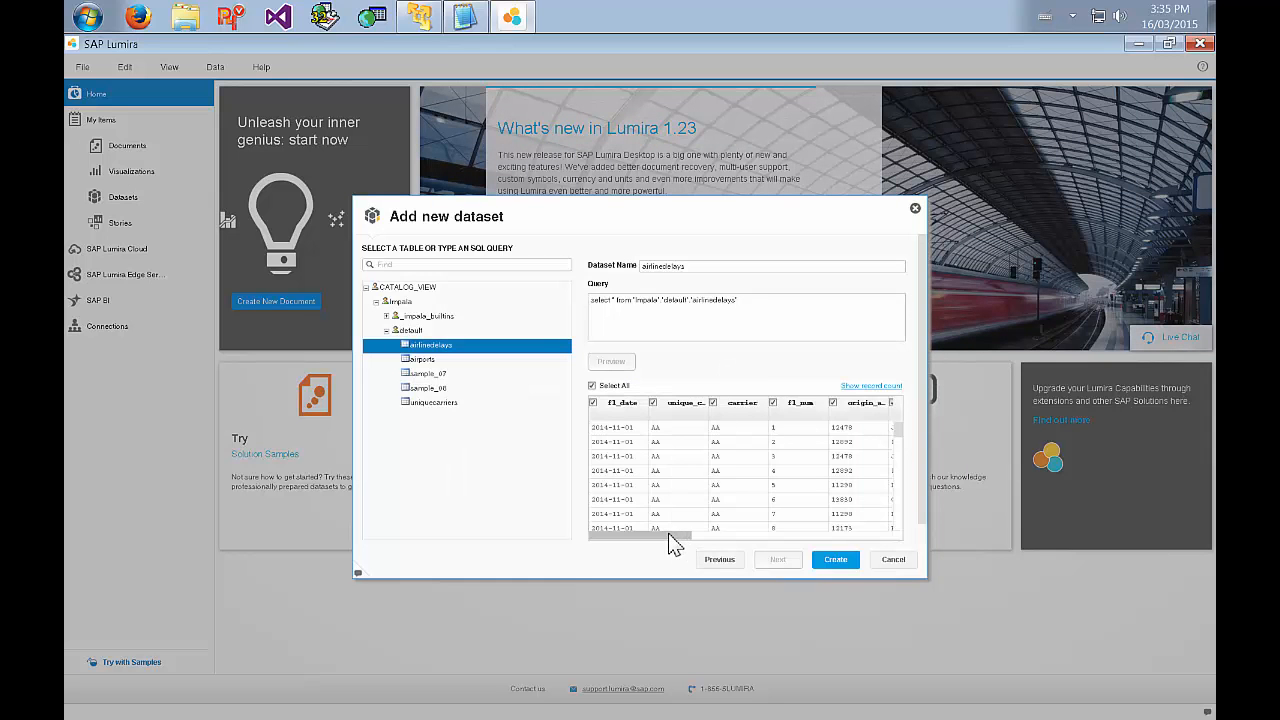
drag(714, 537, 632, 541)
Switch to query.txt in Notepad2 and review the column aliases and joins in the SQL query.
click(465, 16)
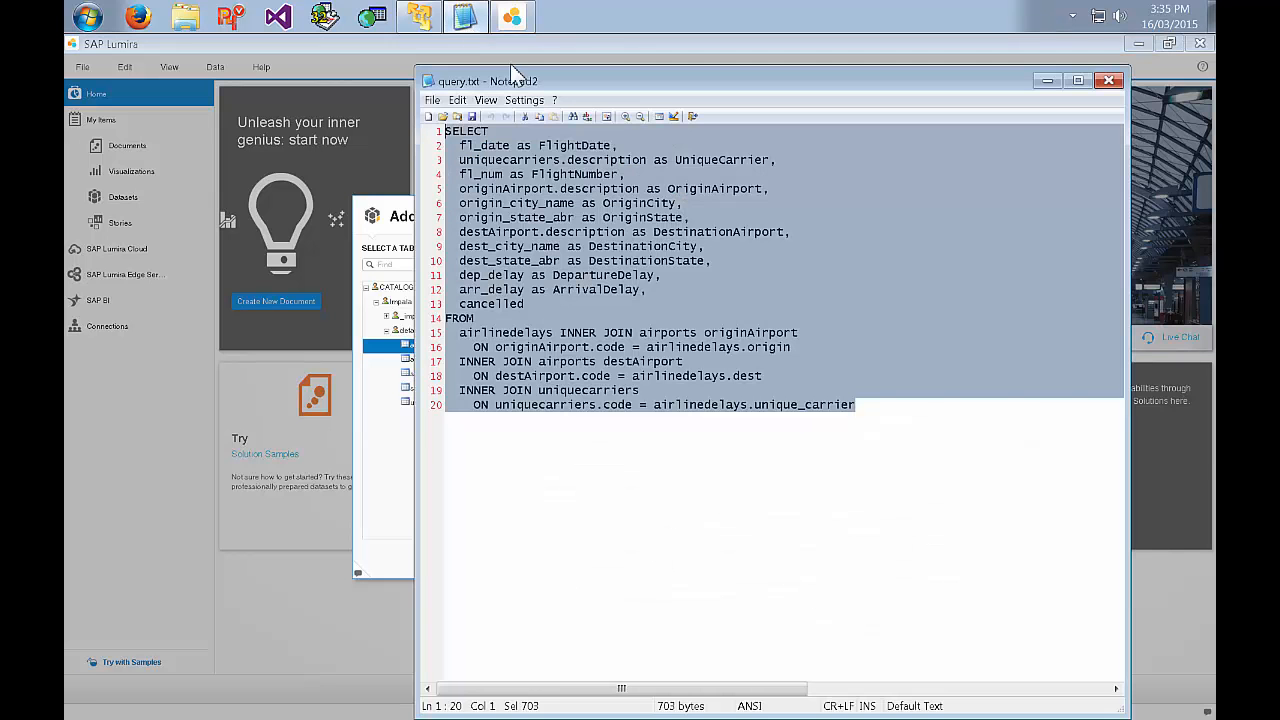
click(940, 430)
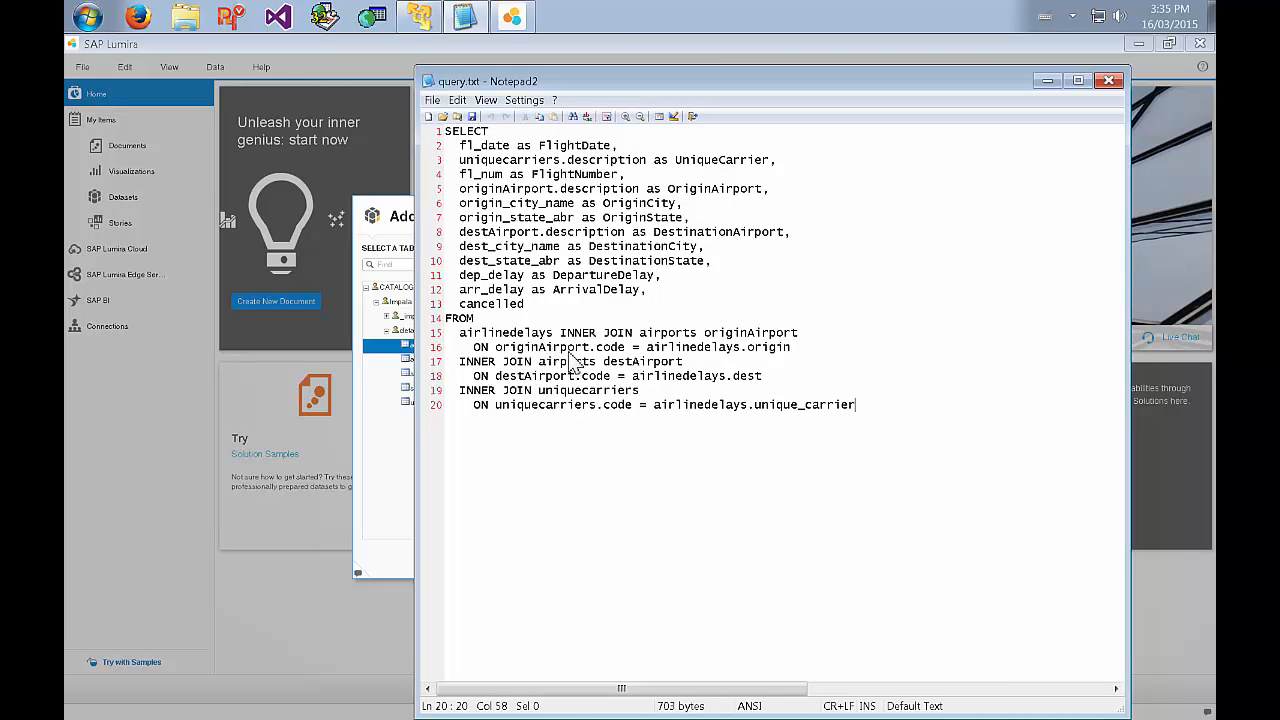
double_click(690, 162)
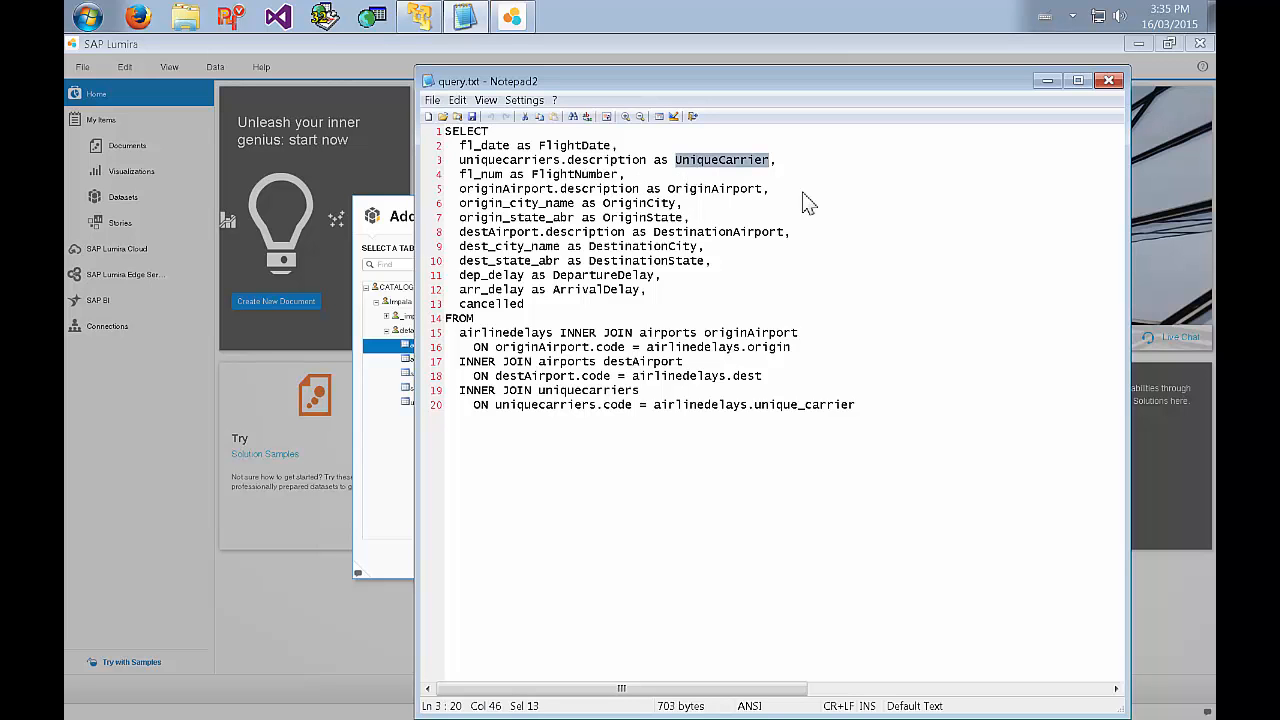
click(872, 381)
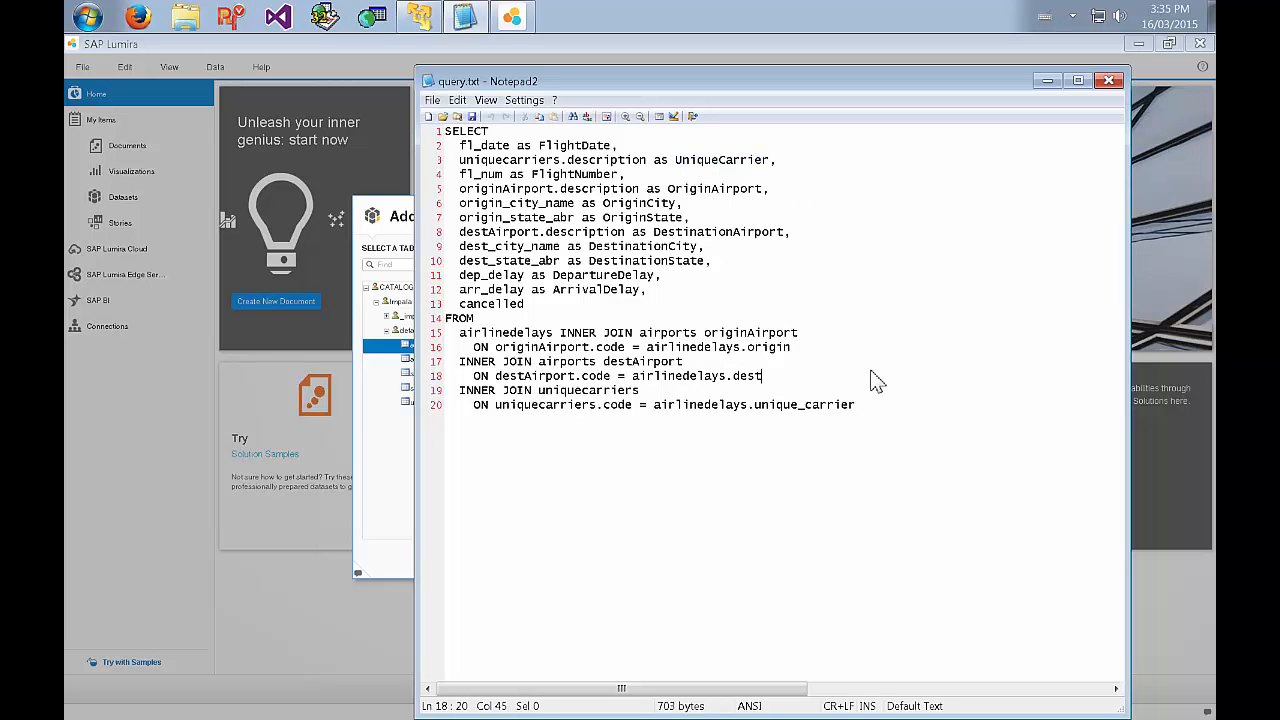
Replace the dataset's query with the entire SQL text from query.txt, then create the airlinedelays dataset from its preview.
key(ctrl+a)
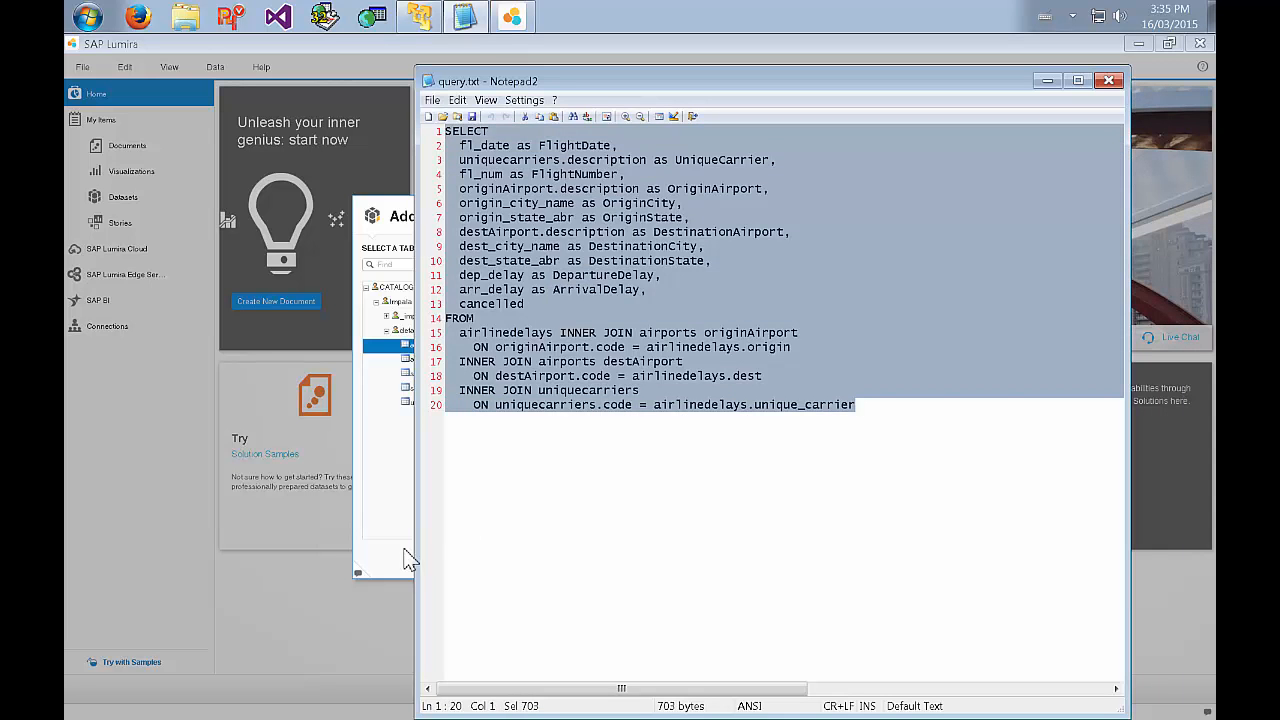
key(ctrl+c)
click(410, 560)
key(ctrl+a)
key(ctrl+v)
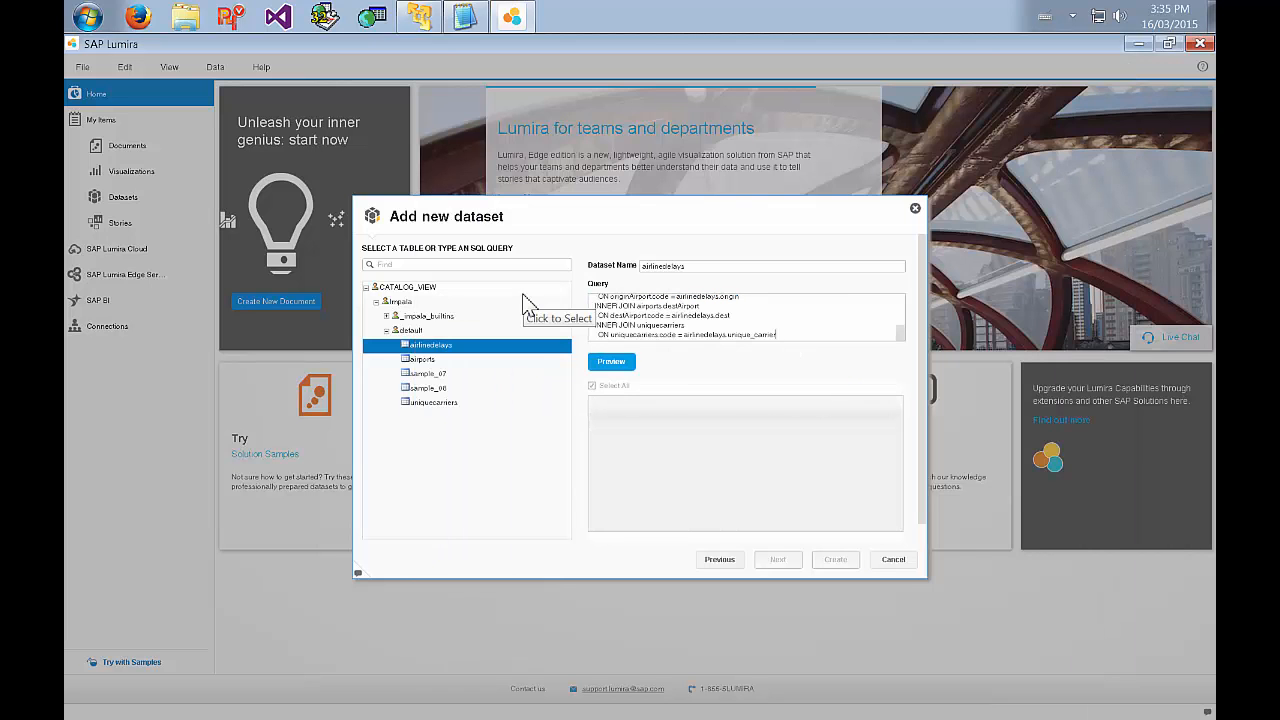
click(612, 362)
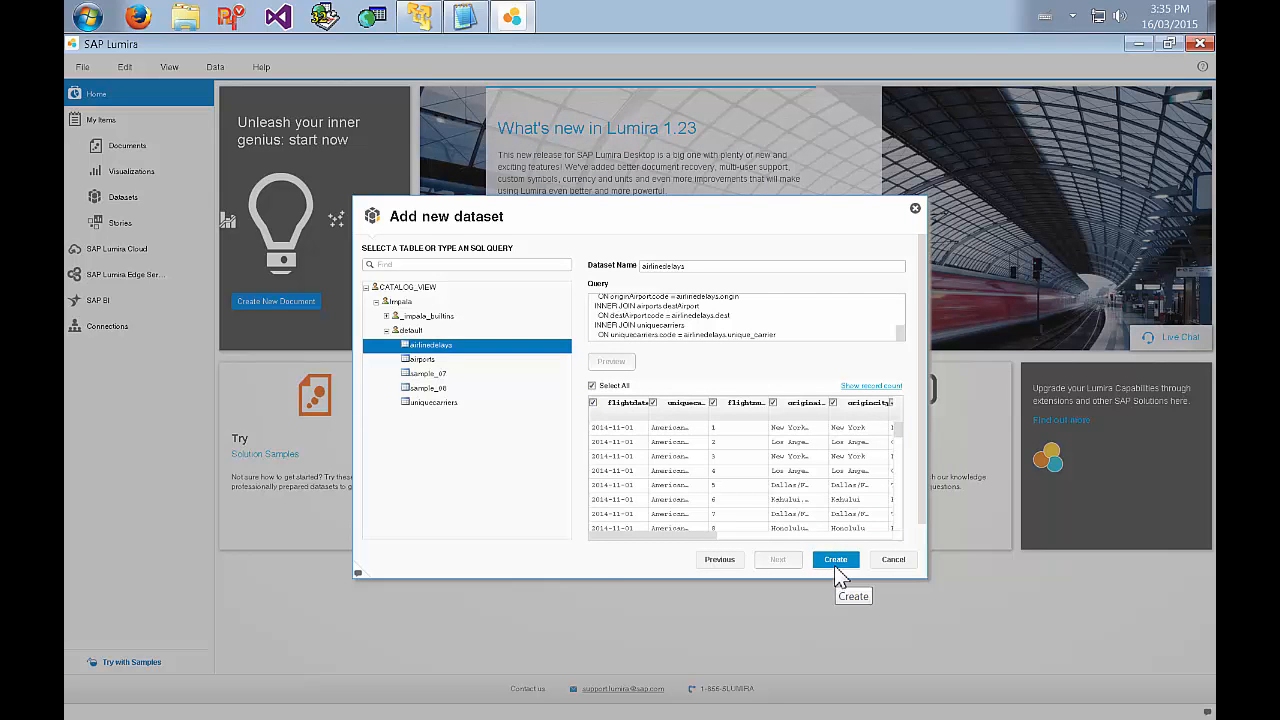
click(838, 562)
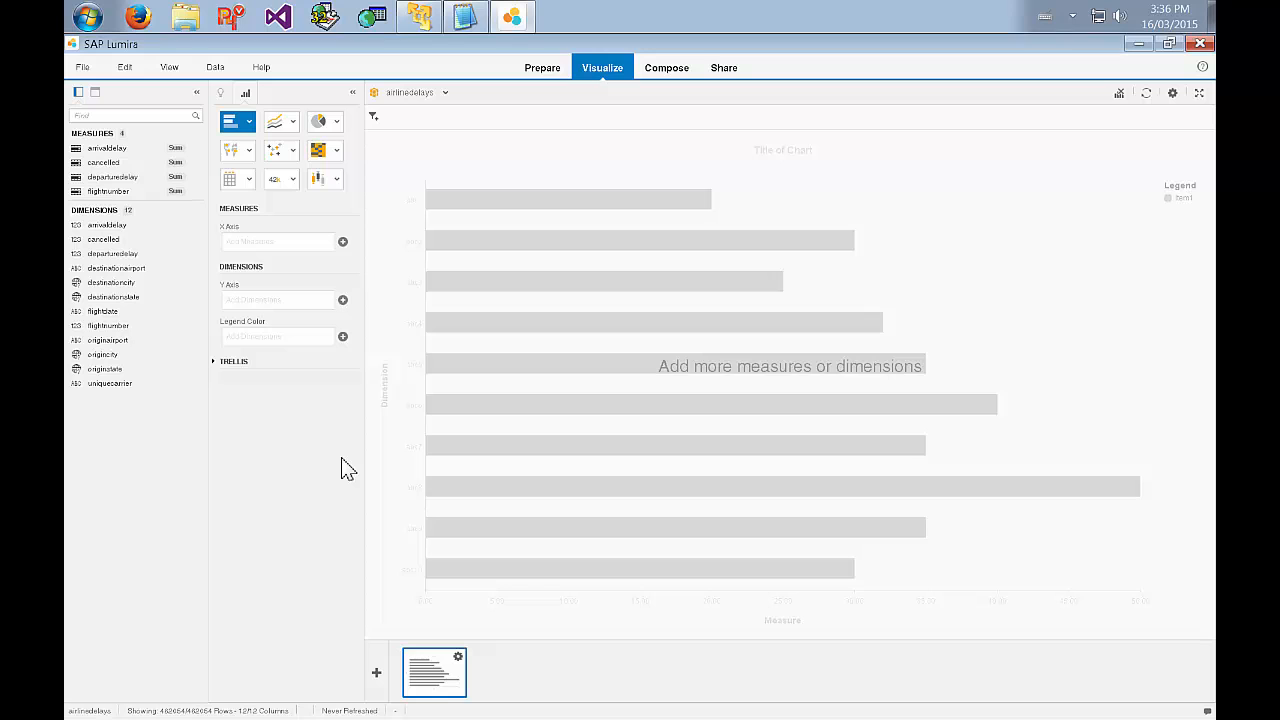
Build a Pie with Depth chart using arrivaldelay for sectors, departuredelay for depth and uniquecarrier for legend color.
click(337, 122)
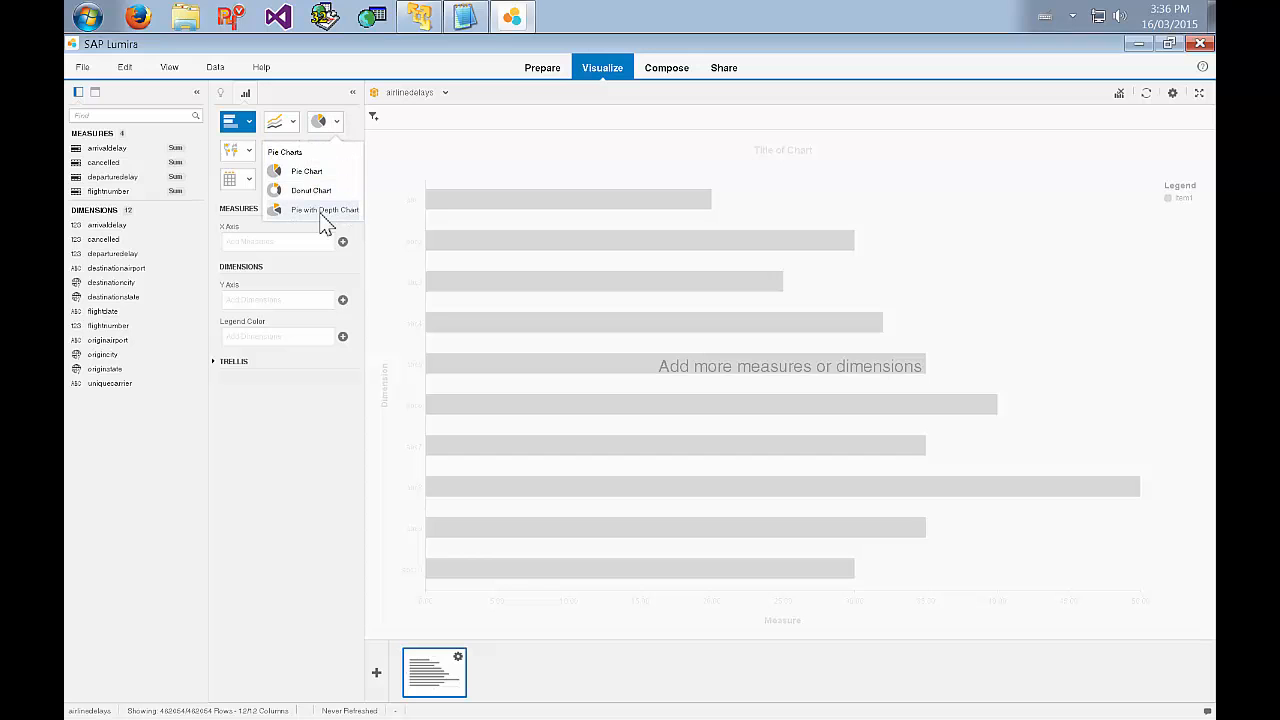
click(322, 212)
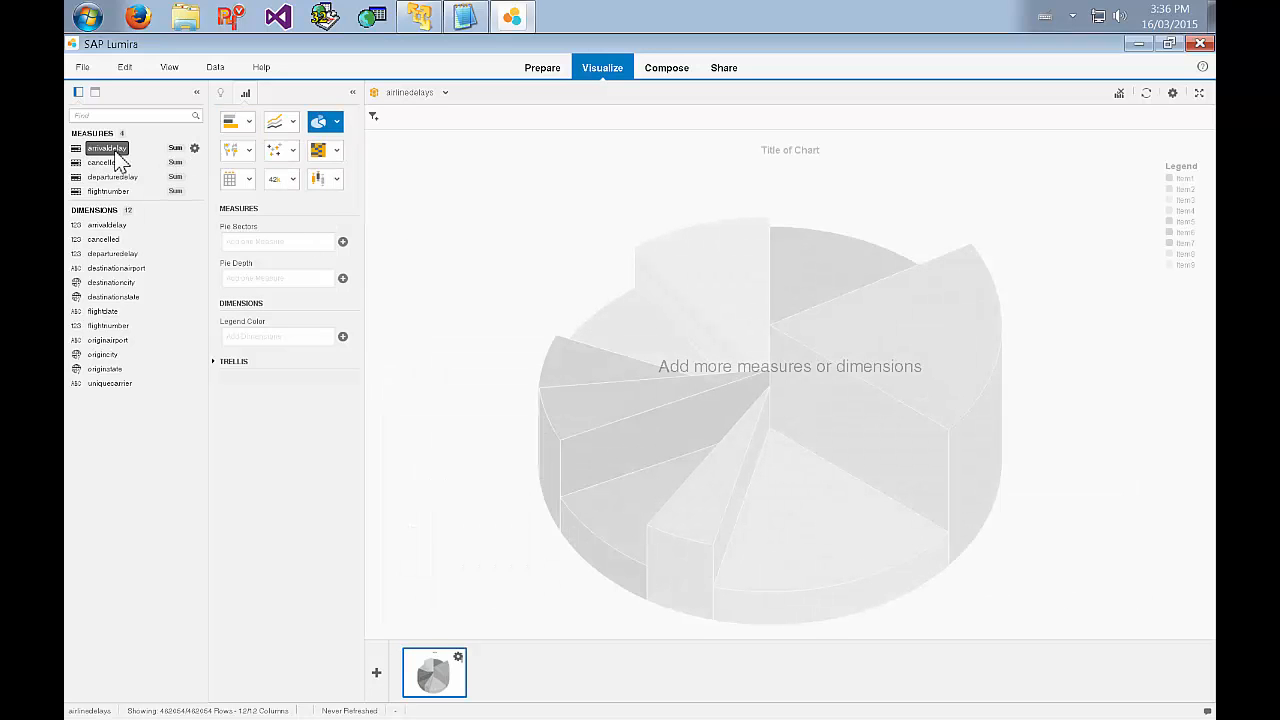
drag(117, 162, 276, 256)
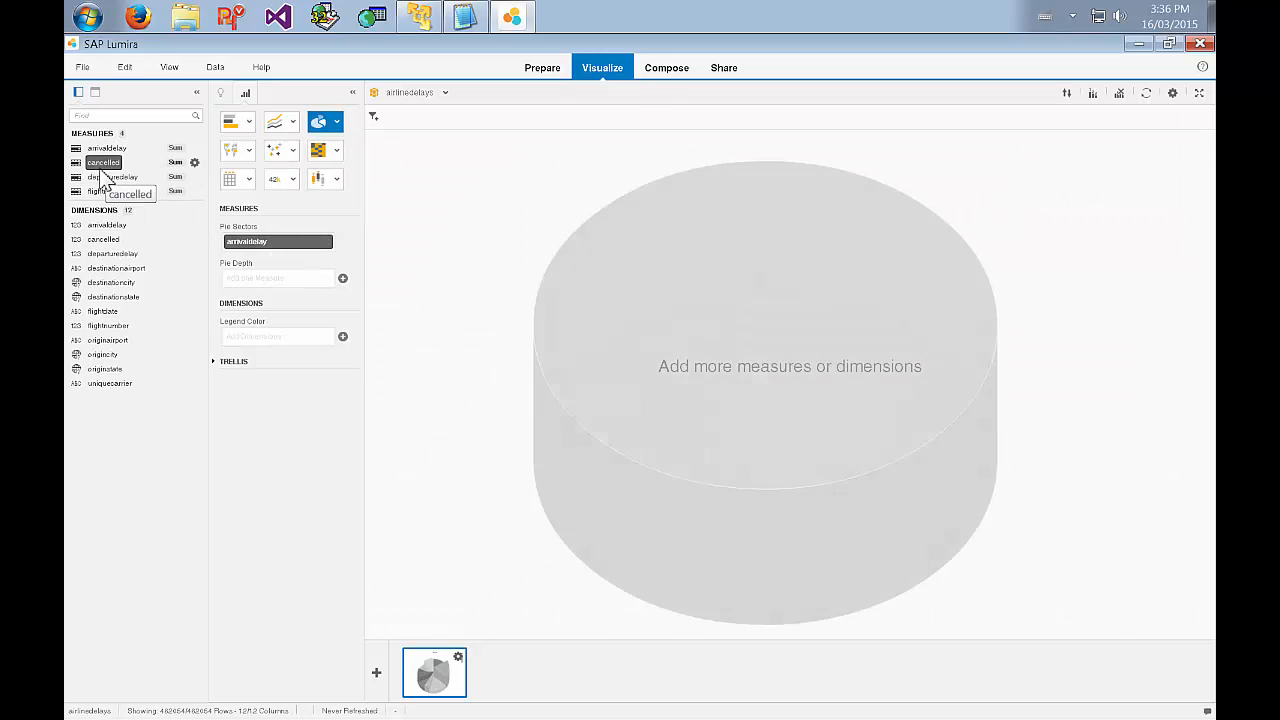
drag(105, 176, 252, 282)
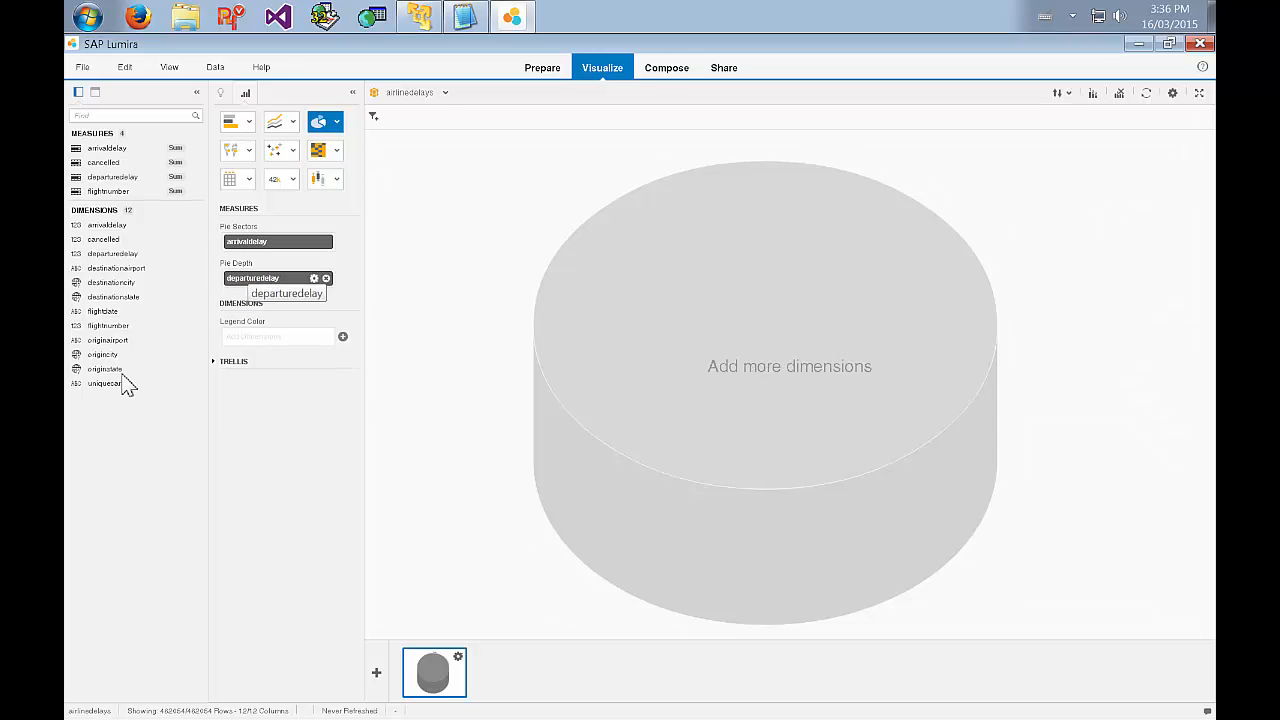
drag(125, 385, 308, 355)
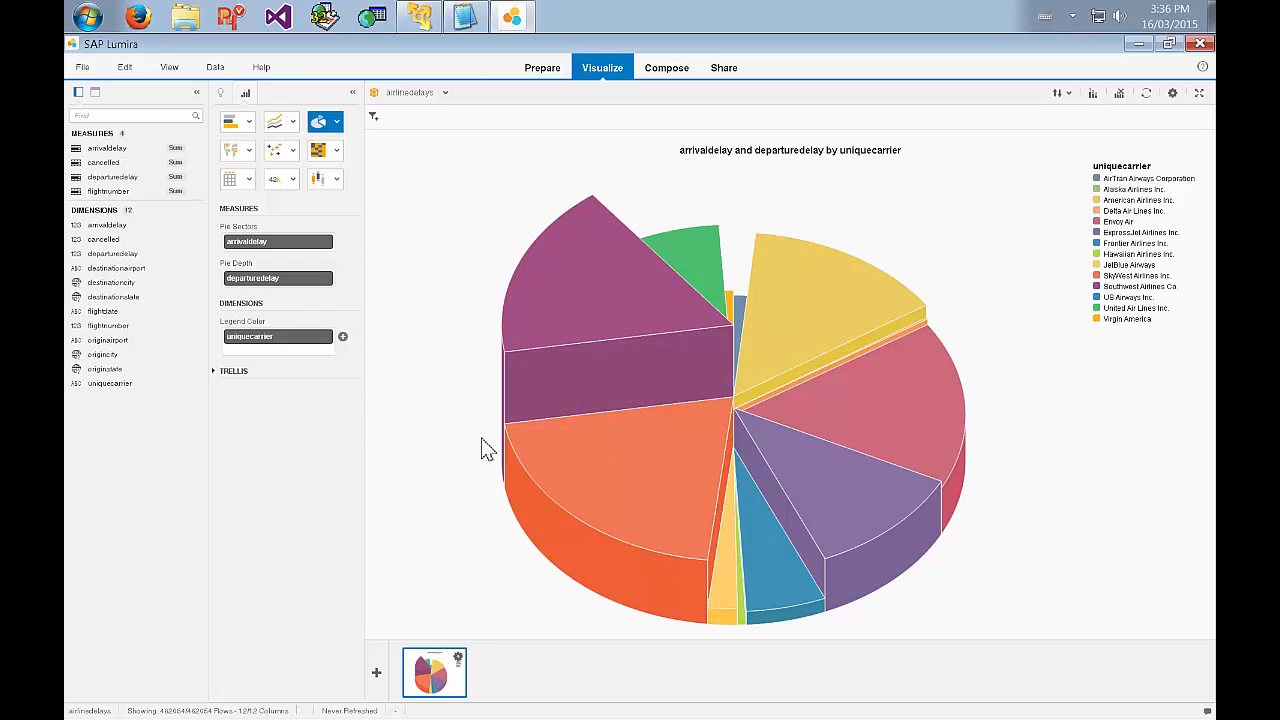
Rotate the pie chart and inspect the arrival and departure delay values of the Envoy Air slice.
drag(482, 440, 820, 469)
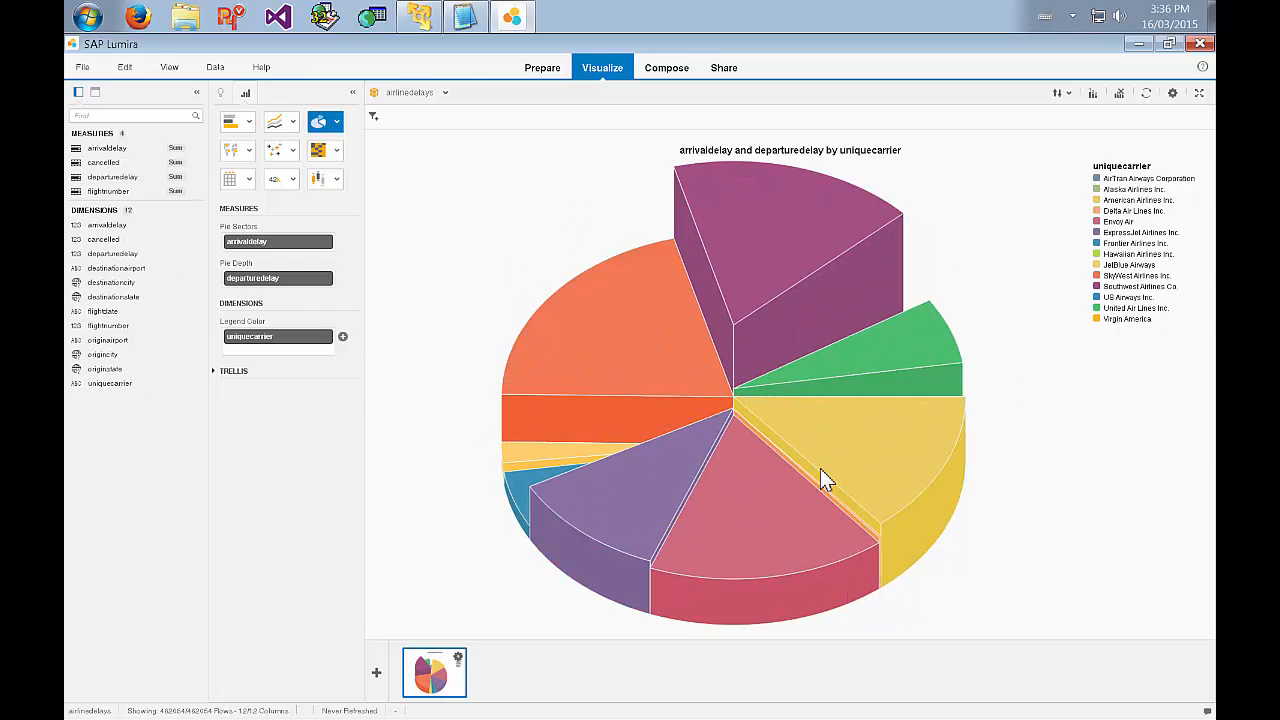
click(1125, 224)
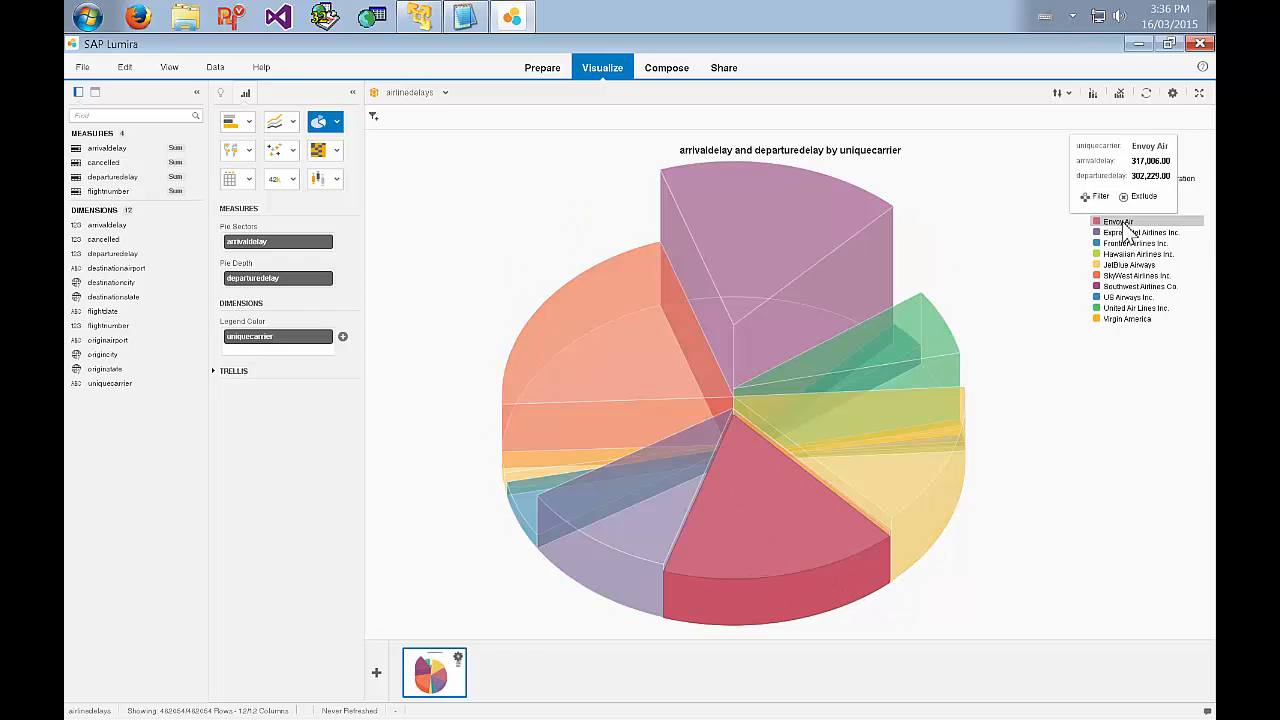
click(727, 549)
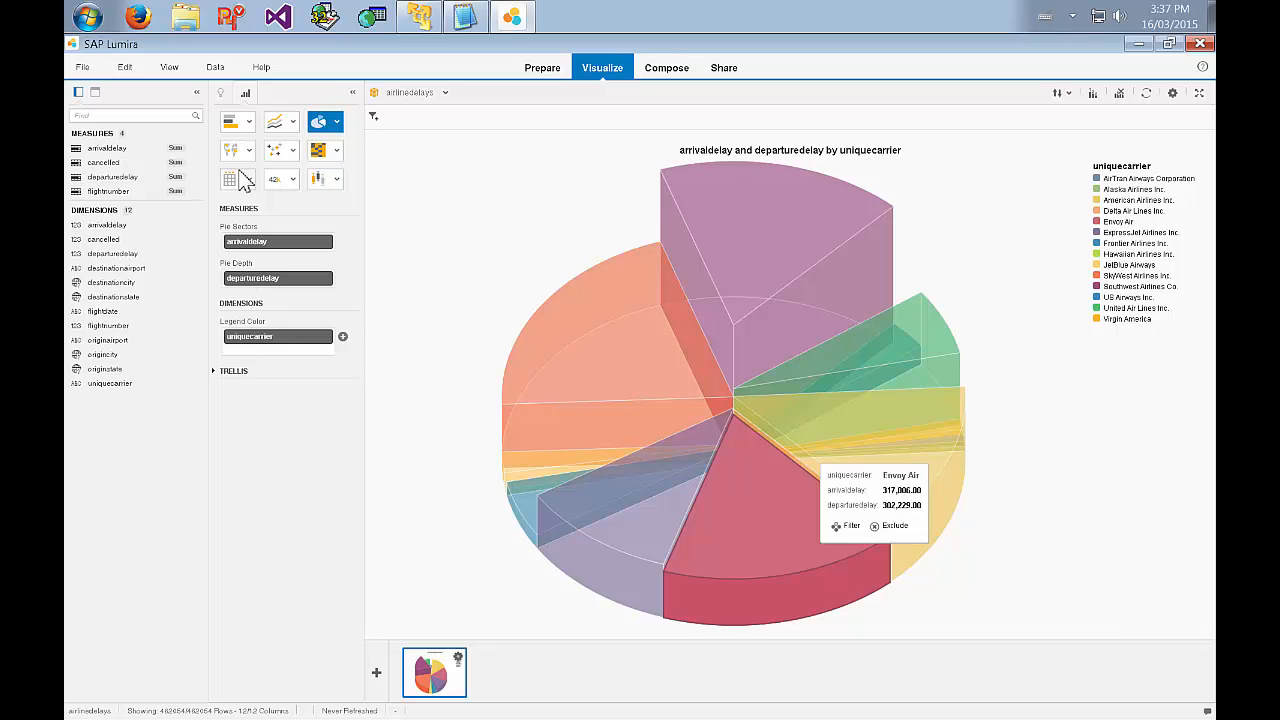
Change the aggregation of the arrivaldelay and departuredelay measures to Average.
click(194, 150)
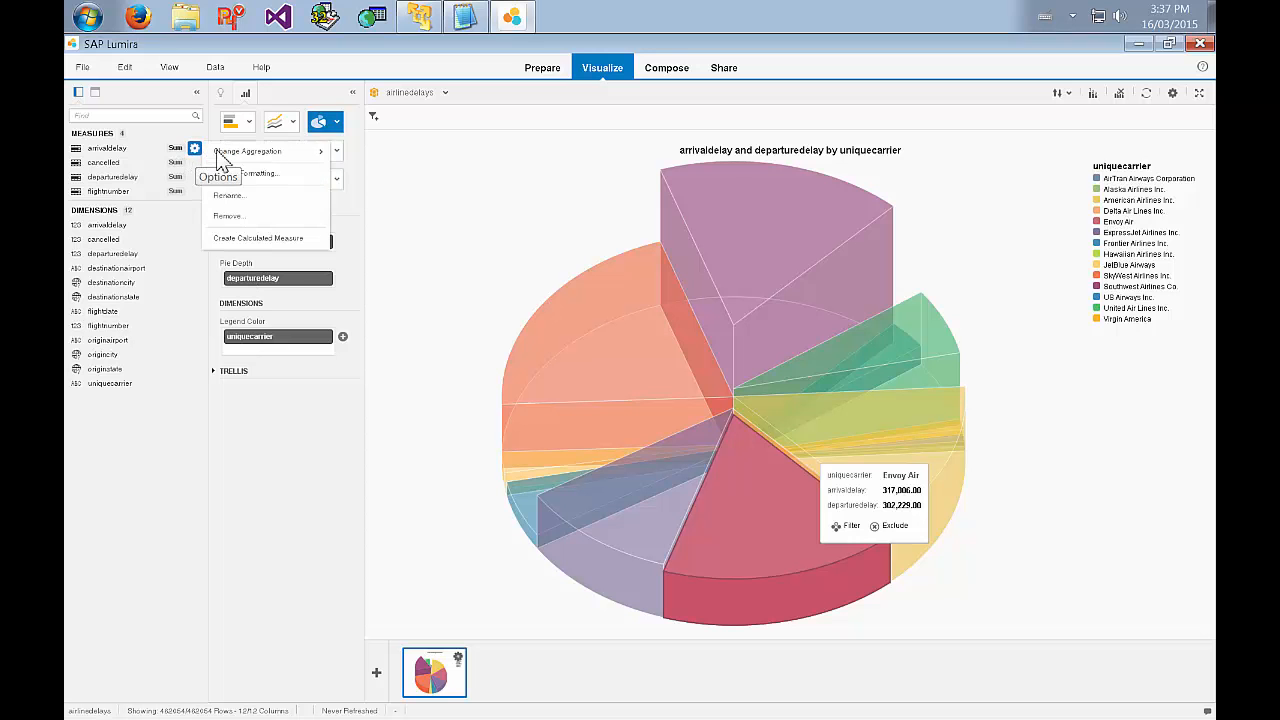
mouse_move(232, 153)
click(356, 180)
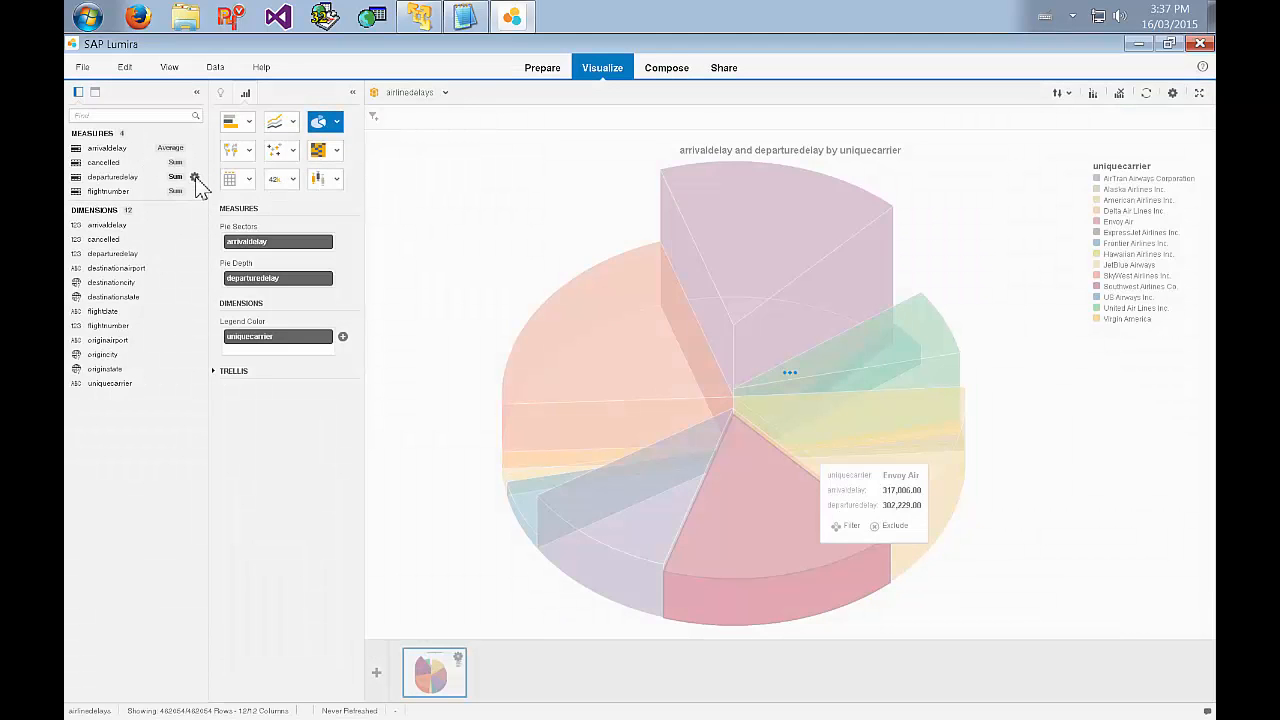
click(194, 176)
mouse_move(250, 180)
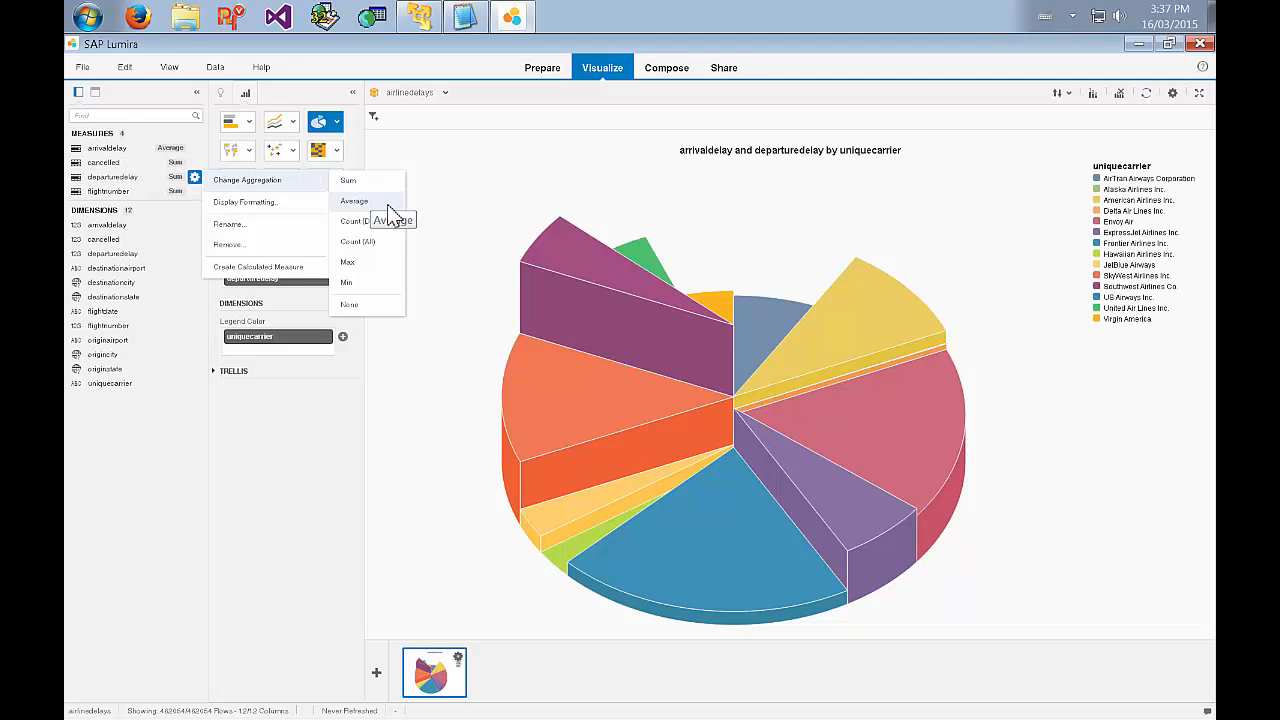
click(388, 208)
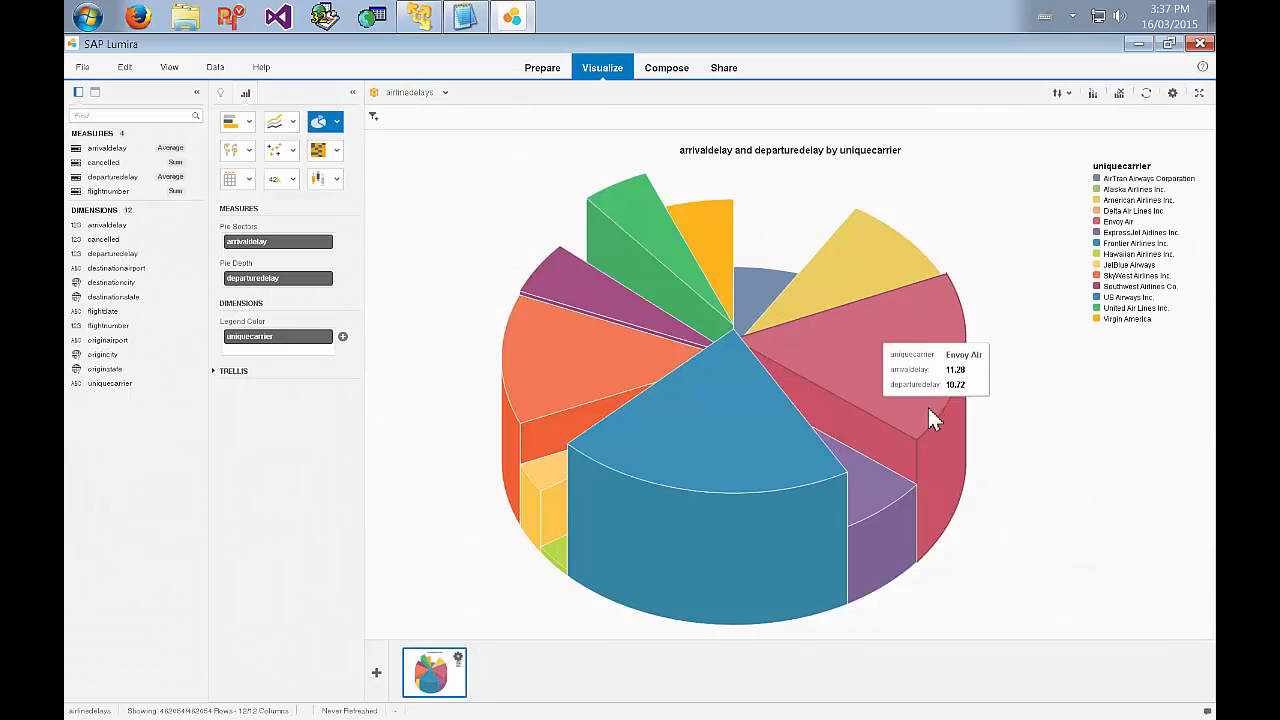
Inspect the average arrival and departure delays of Envoy Air in the pie chart.
click(1105, 221)
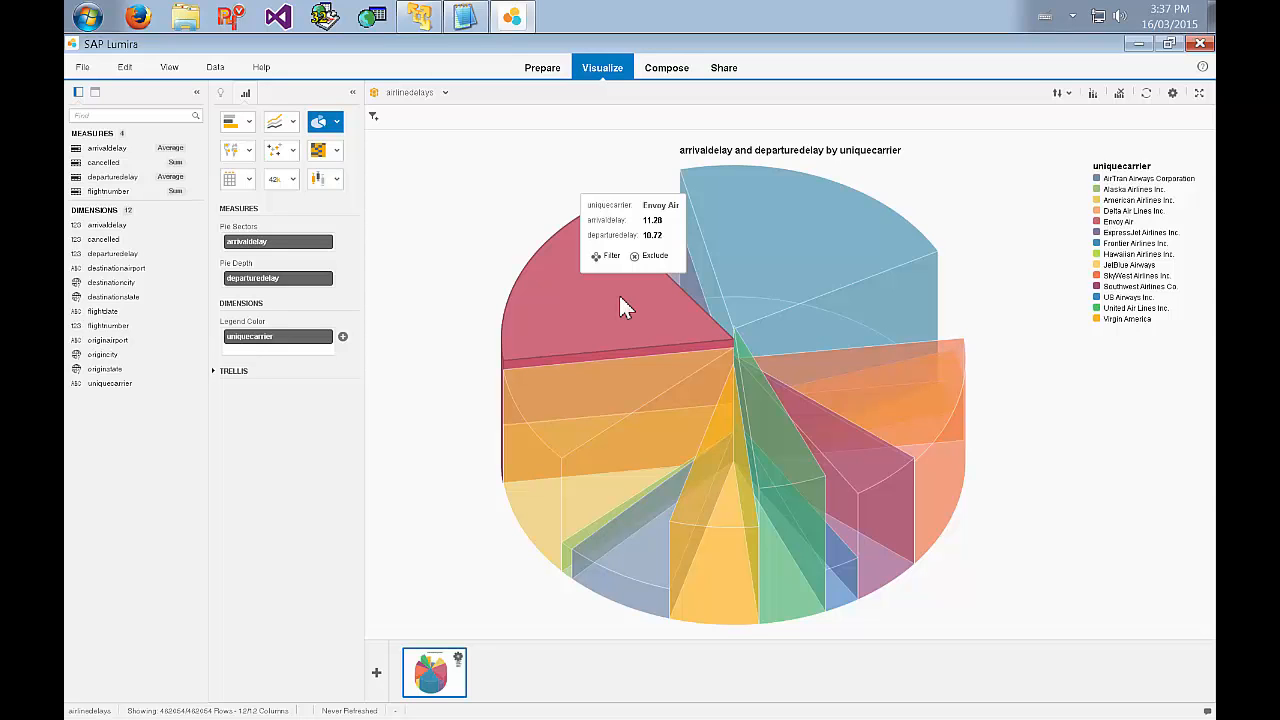
Add a bar chart visualization with cancelled on the X axis and uniquecarrier as legend color, sorted in descending order.
click(378, 674)
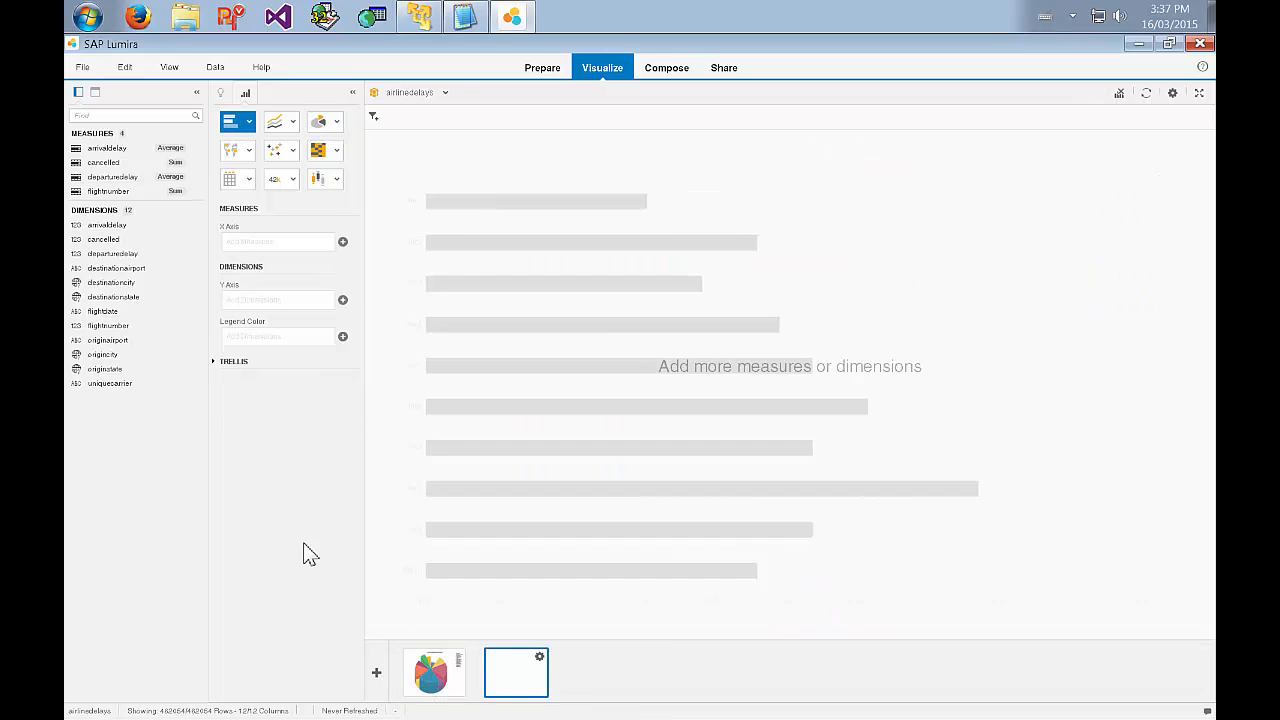
drag(117, 170, 271, 251)
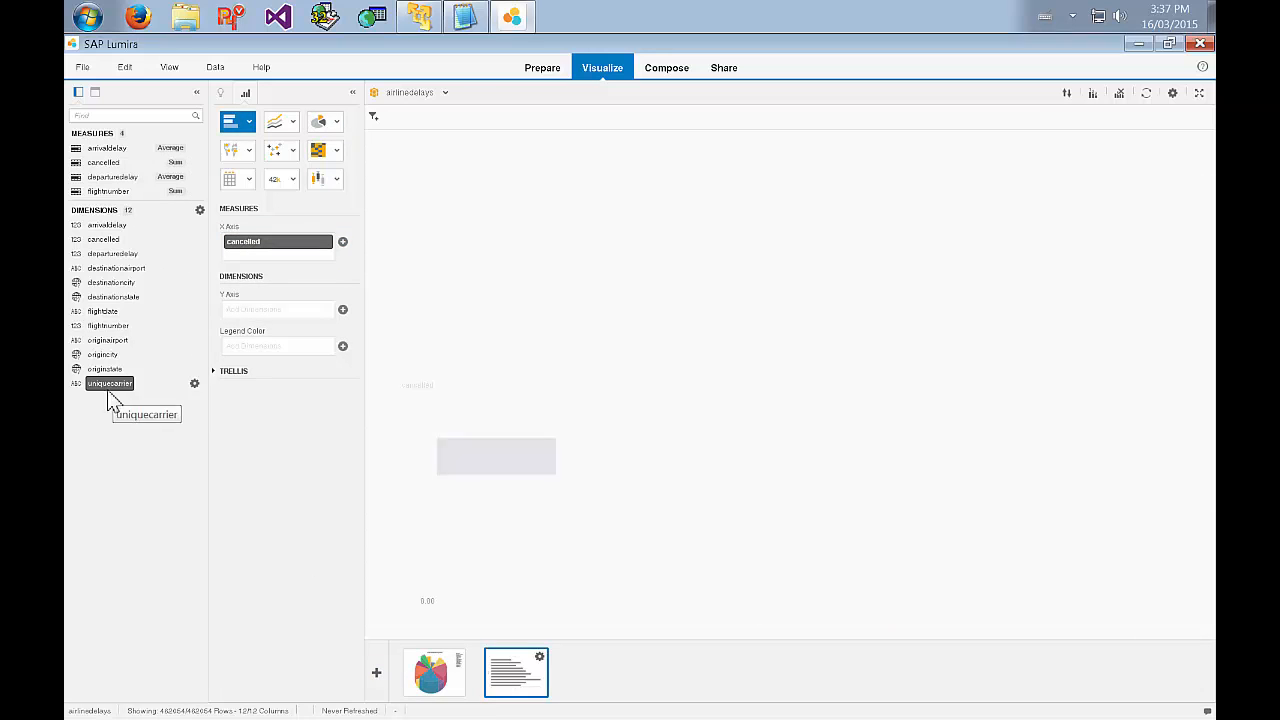
drag(109, 386, 260, 354)
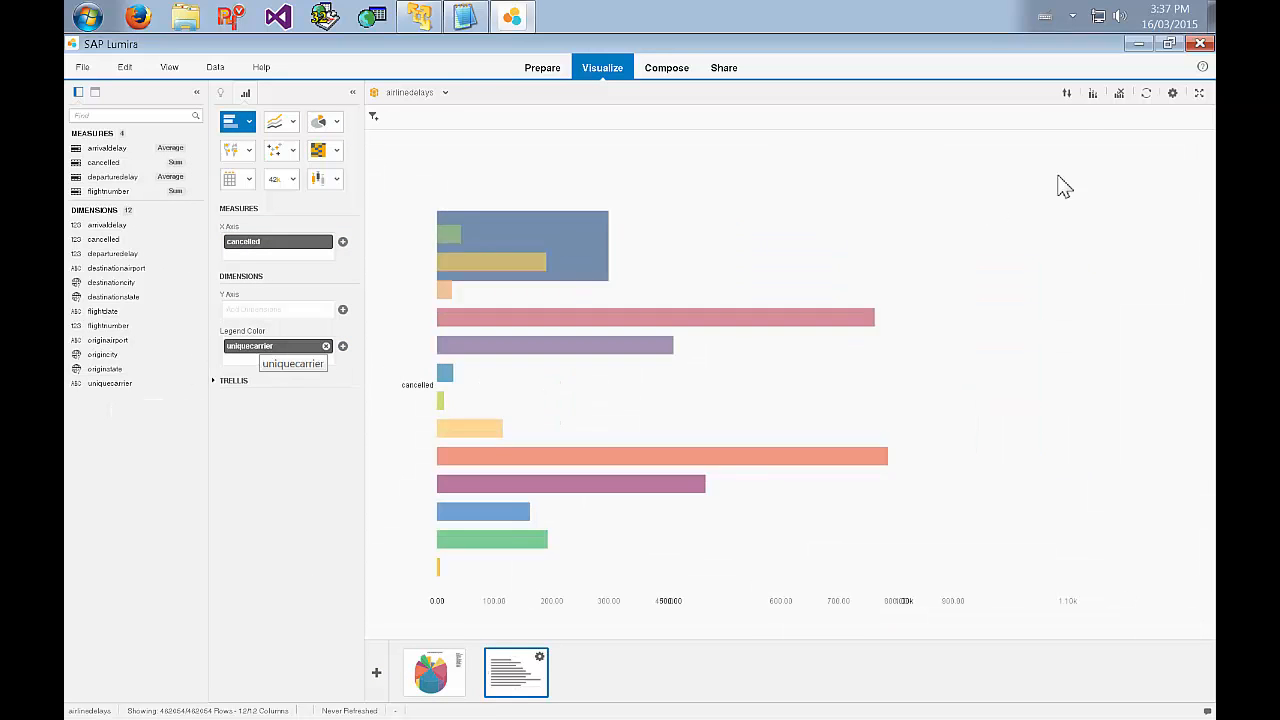
click(1070, 96)
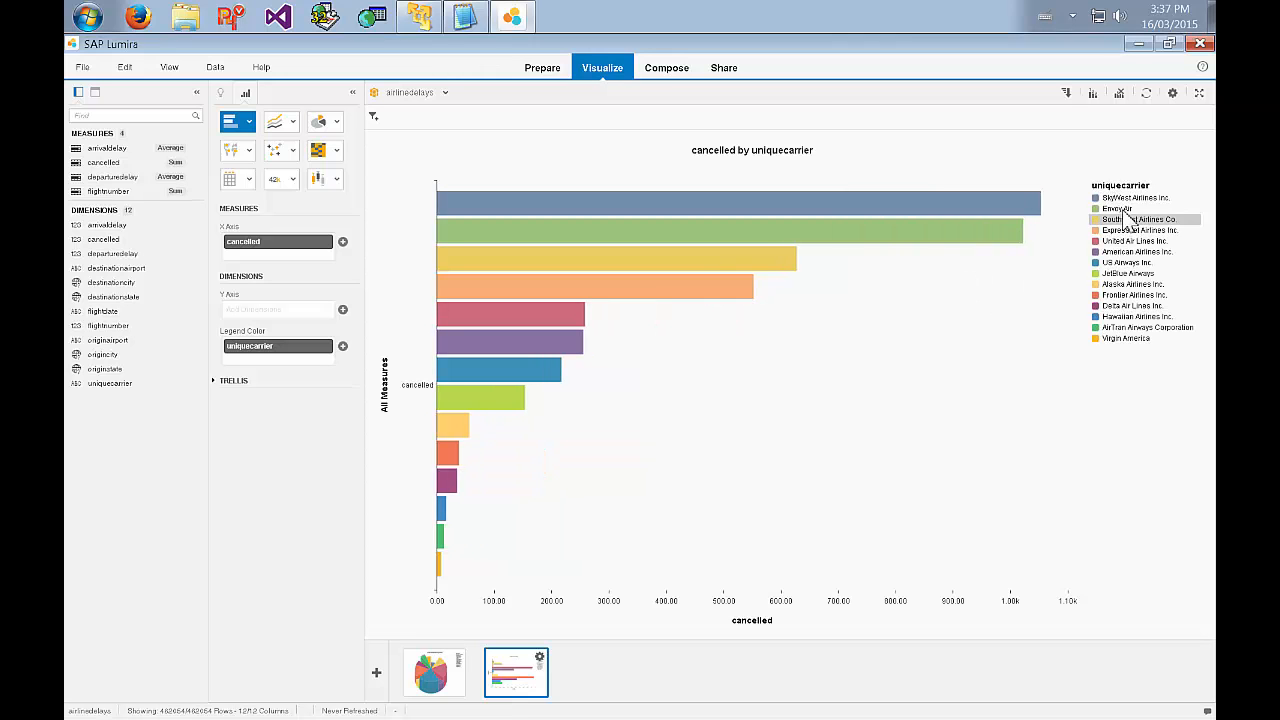
Highlight Envoy Air in the bar chart and inspect its total of cancelled flights.
click(1125, 219)
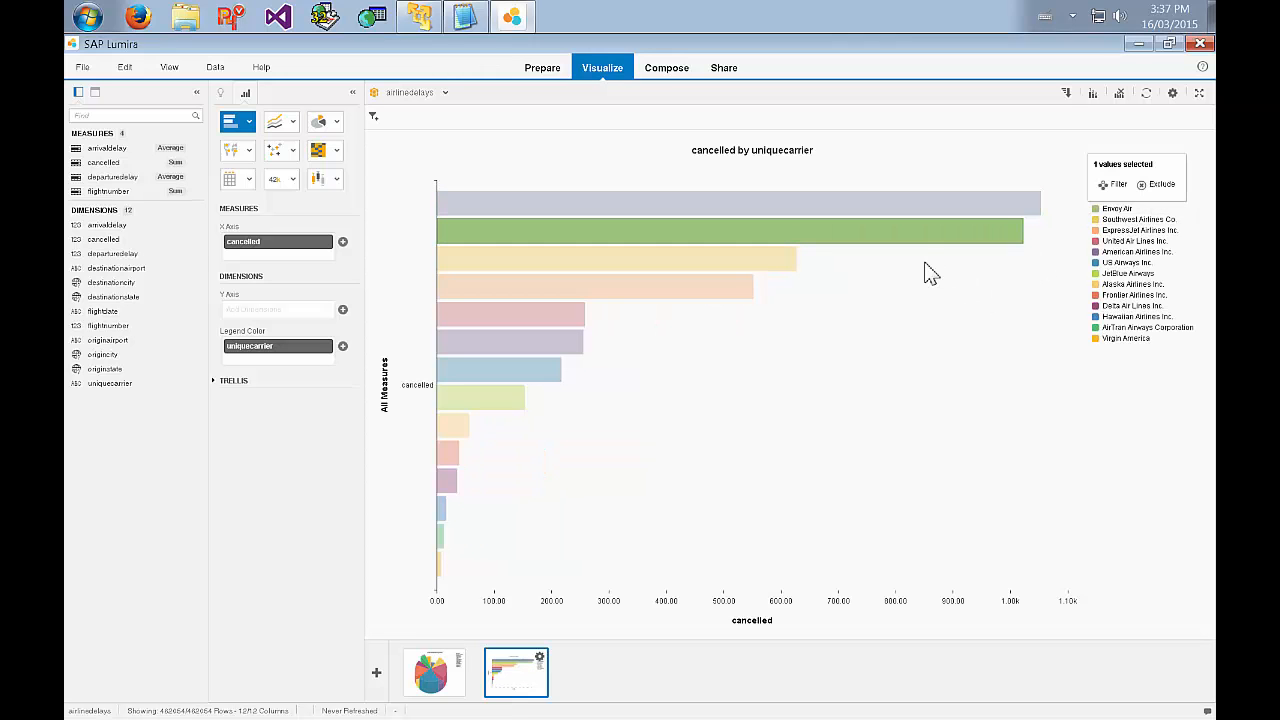
click(878, 240)
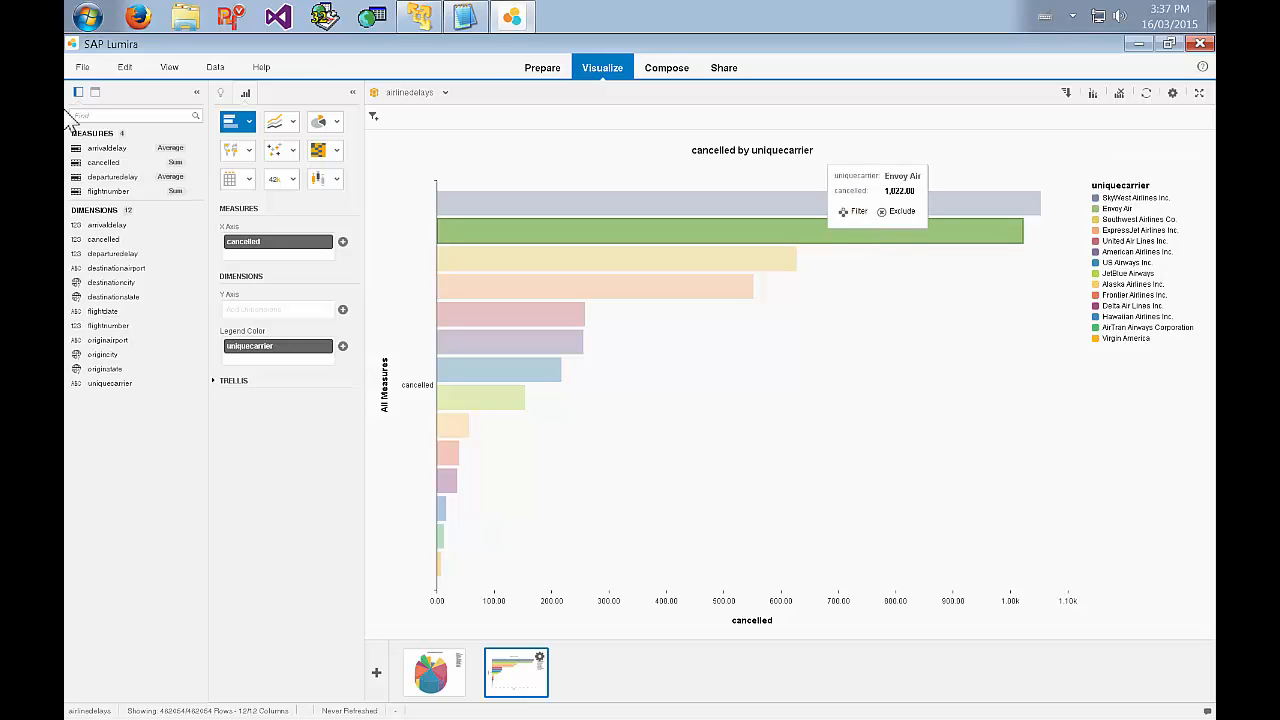
Change the aggregation of the cancelled measure to Average and inspect the Envoy Air and SkyWest Airlines bars.
click(194, 162)
mouse_move(226, 167)
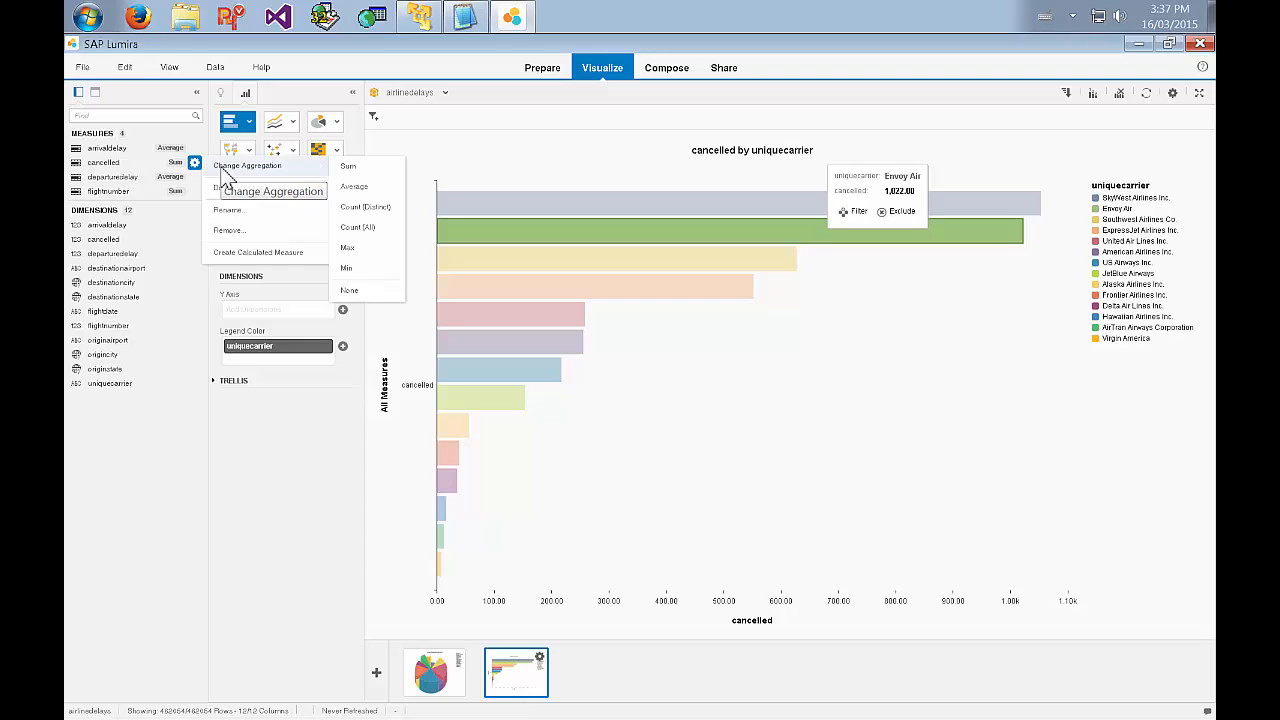
click(372, 188)
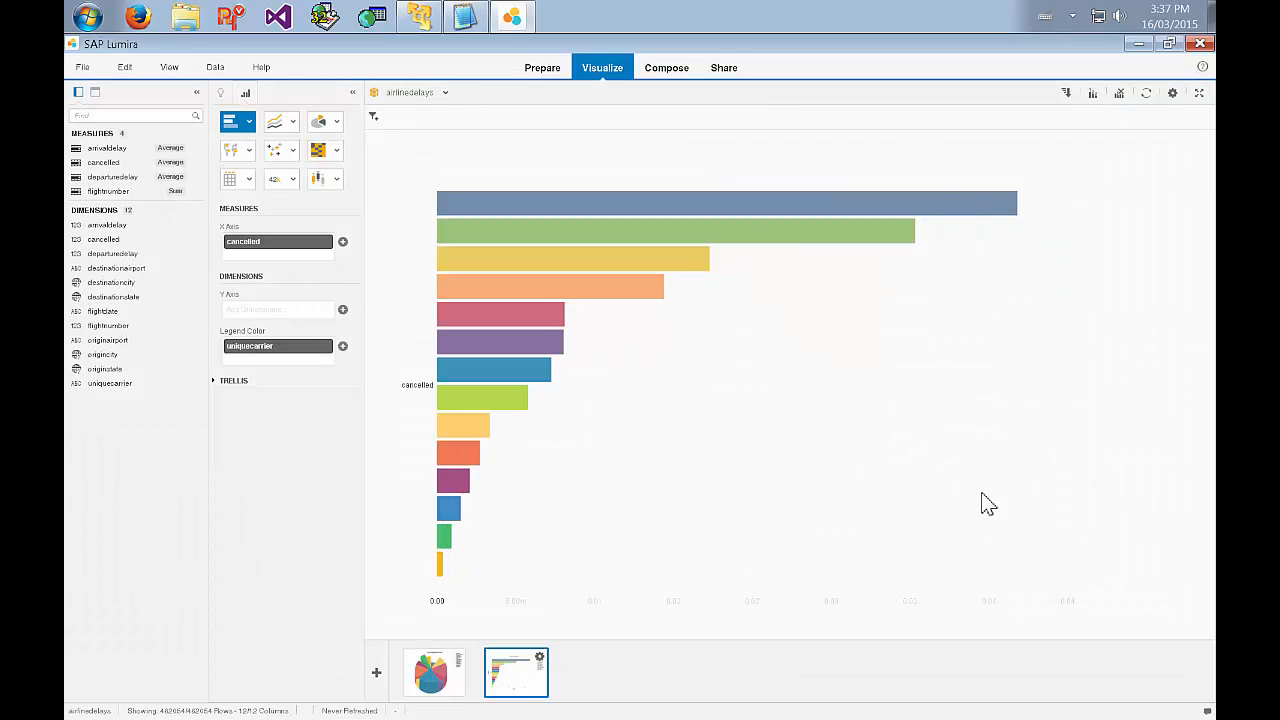
click(951, 204)
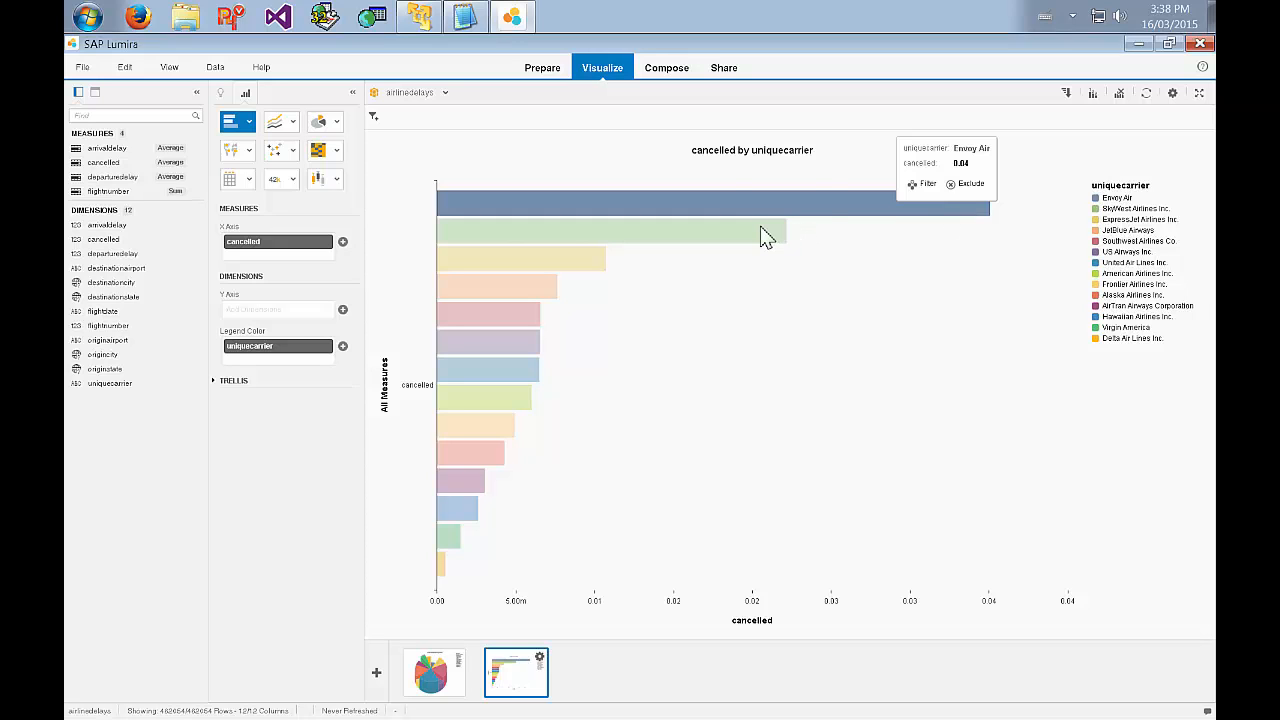
mouse_move(765, 236)
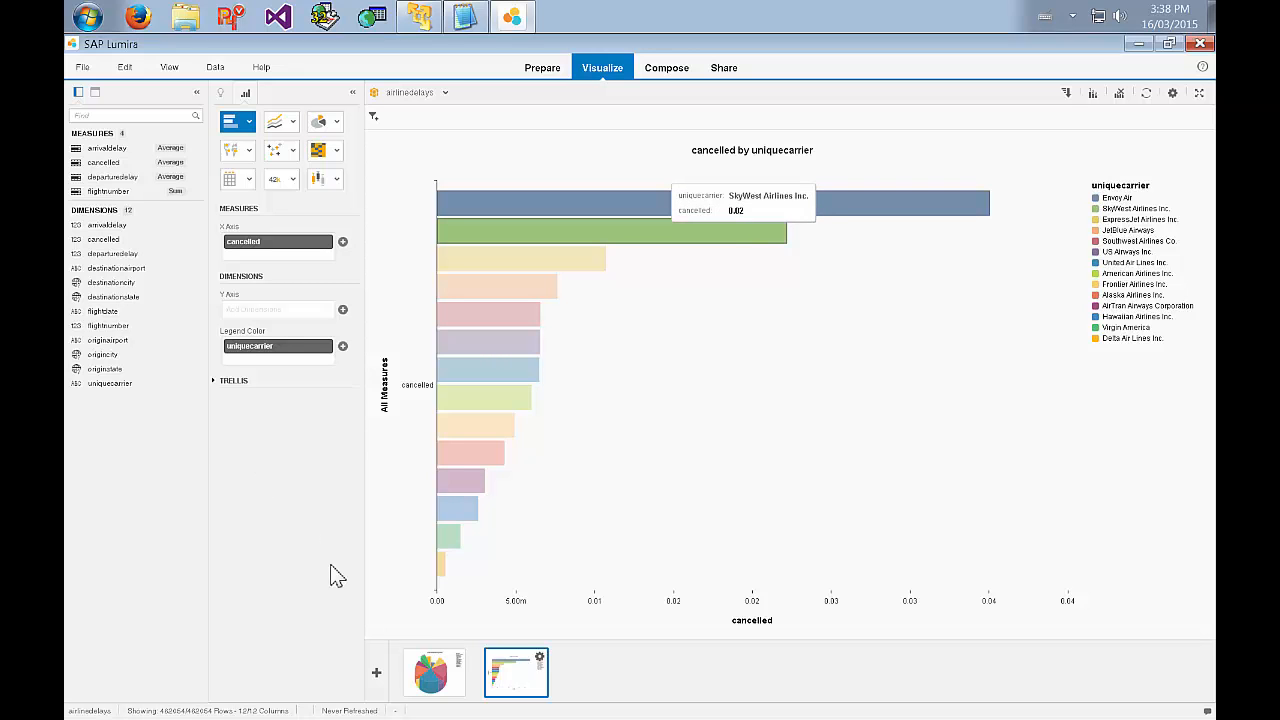
Add an area chart visualization with arrivaldelay on the Y axis, flightdate on the X axis and uniquecarrier as legend color.
click(377, 674)
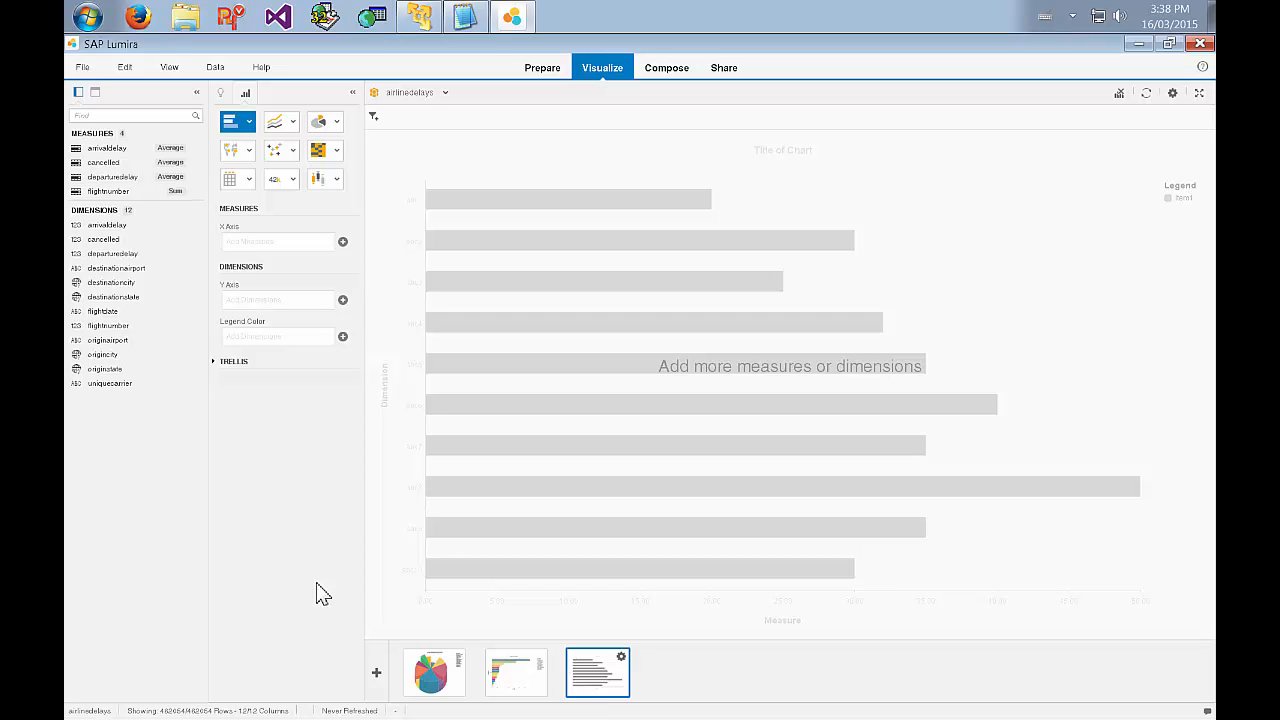
click(295, 122)
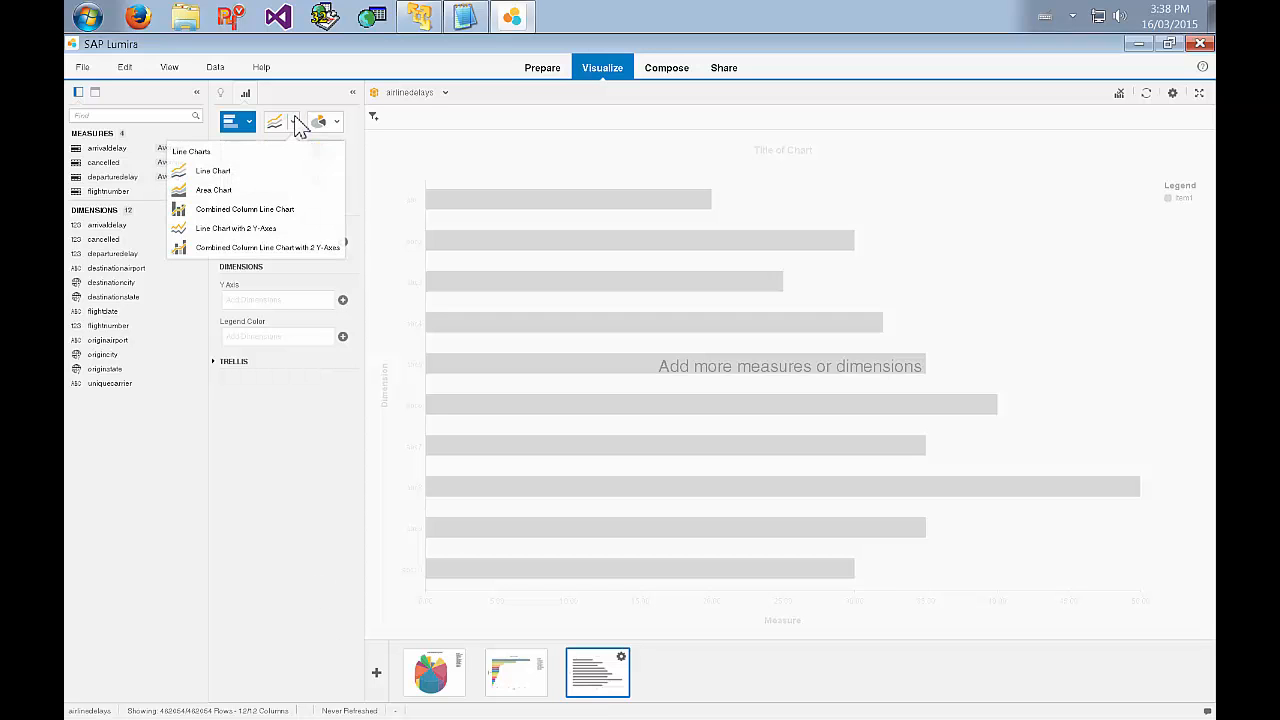
click(254, 224)
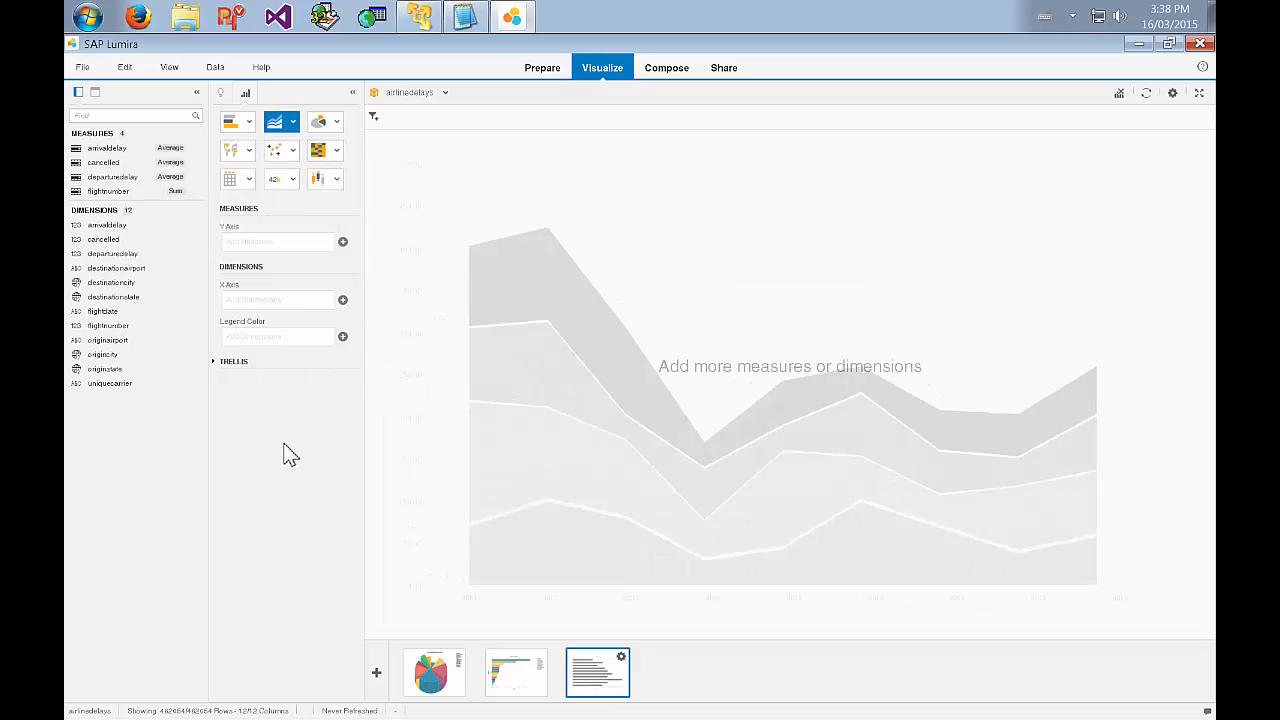
drag(114, 317, 255, 310)
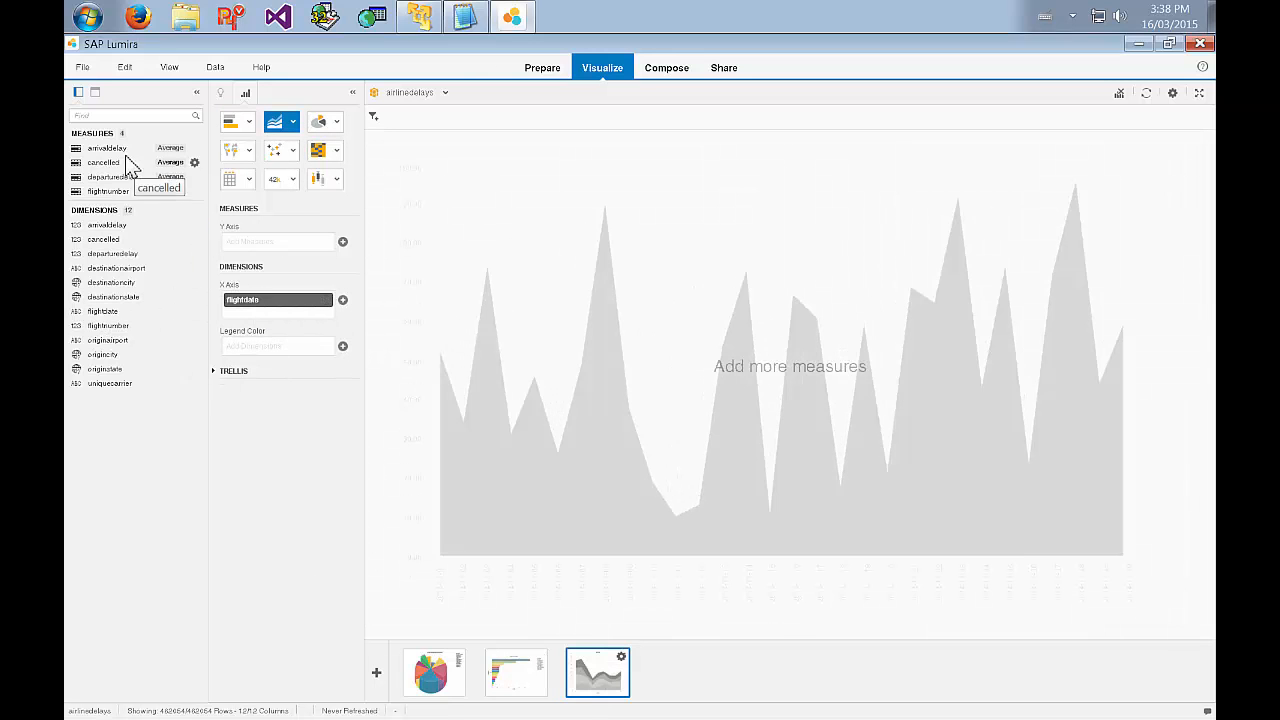
drag(130, 150, 272, 249)
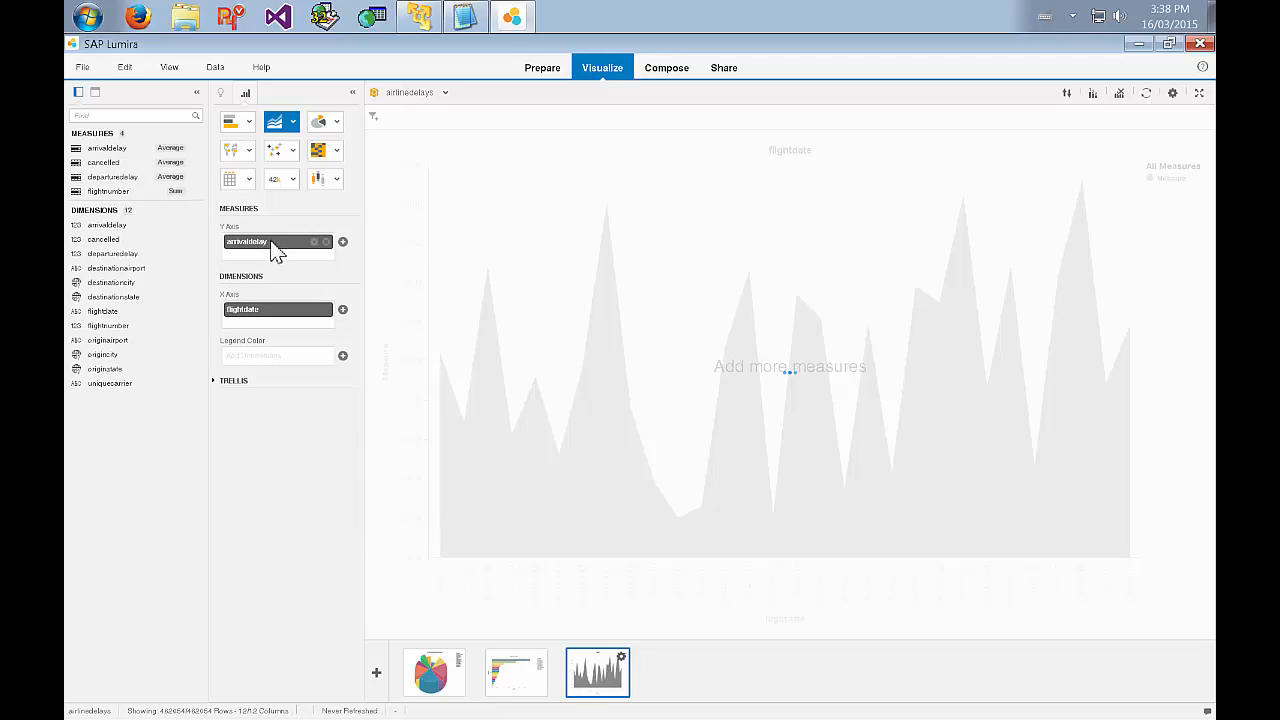
drag(137, 393, 280, 363)
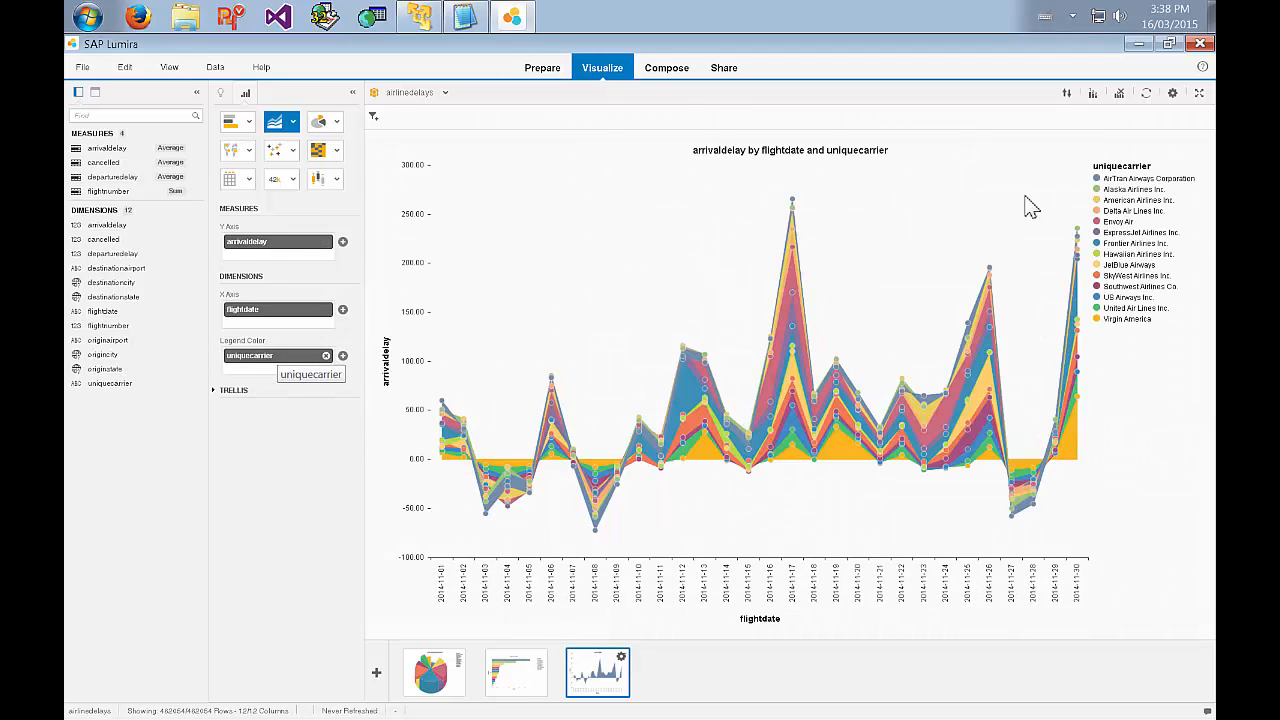
Highlight the Envoy Air series in the area chart, clear the highlight and examine the delay peaks and dips by date.
click(1114, 221)
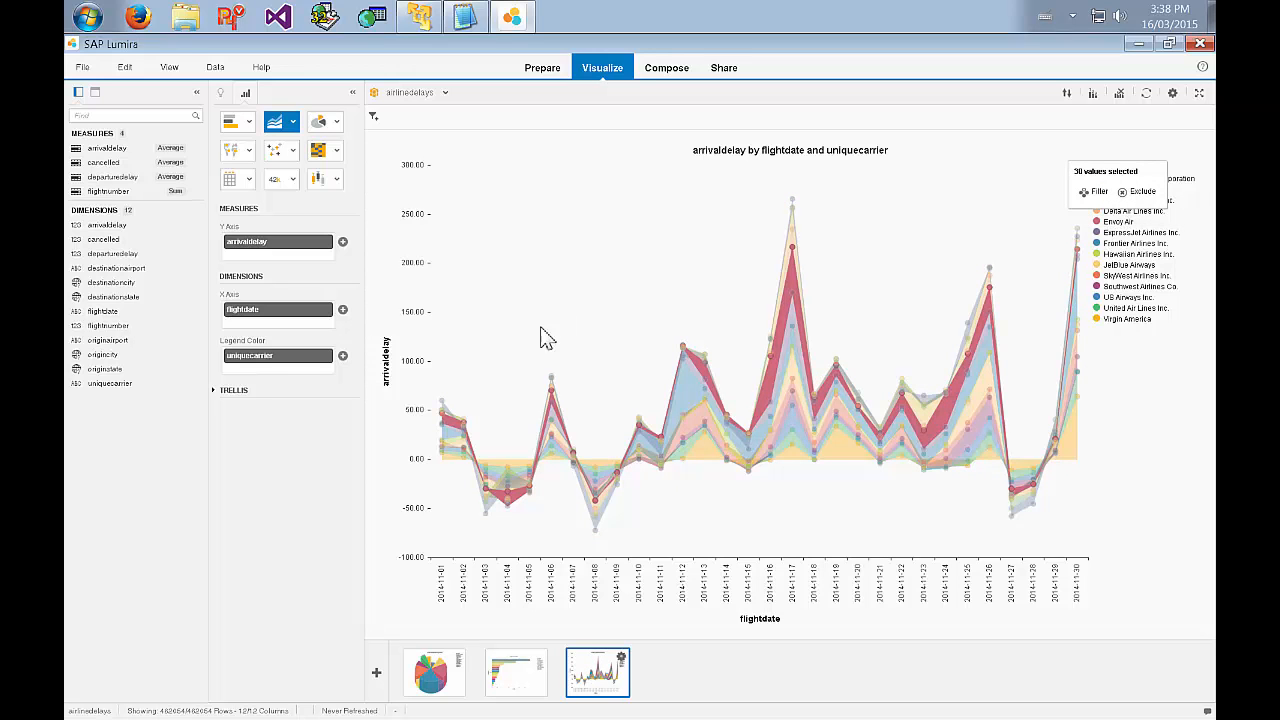
click(506, 502)
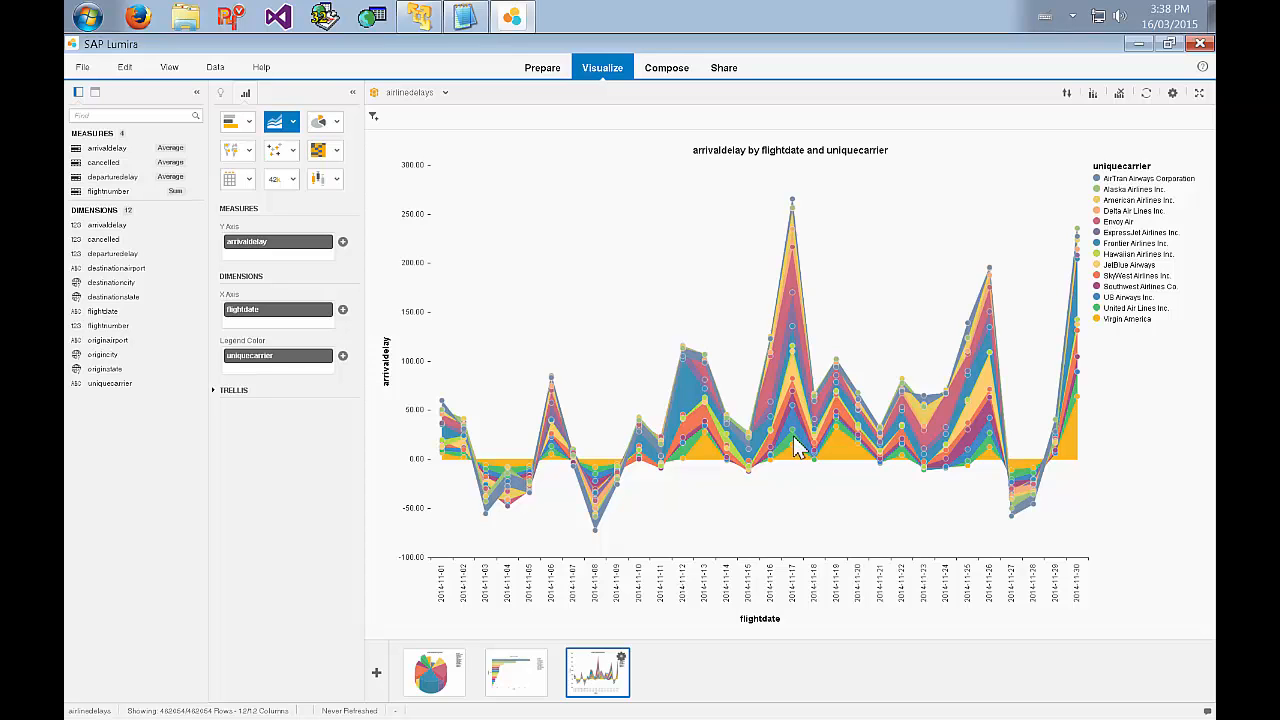
mouse_move(797, 340)
mouse_move(600, 510)
Add a tree map visualization and filter uniquecarrier to Envoy Air.
click(377, 673)
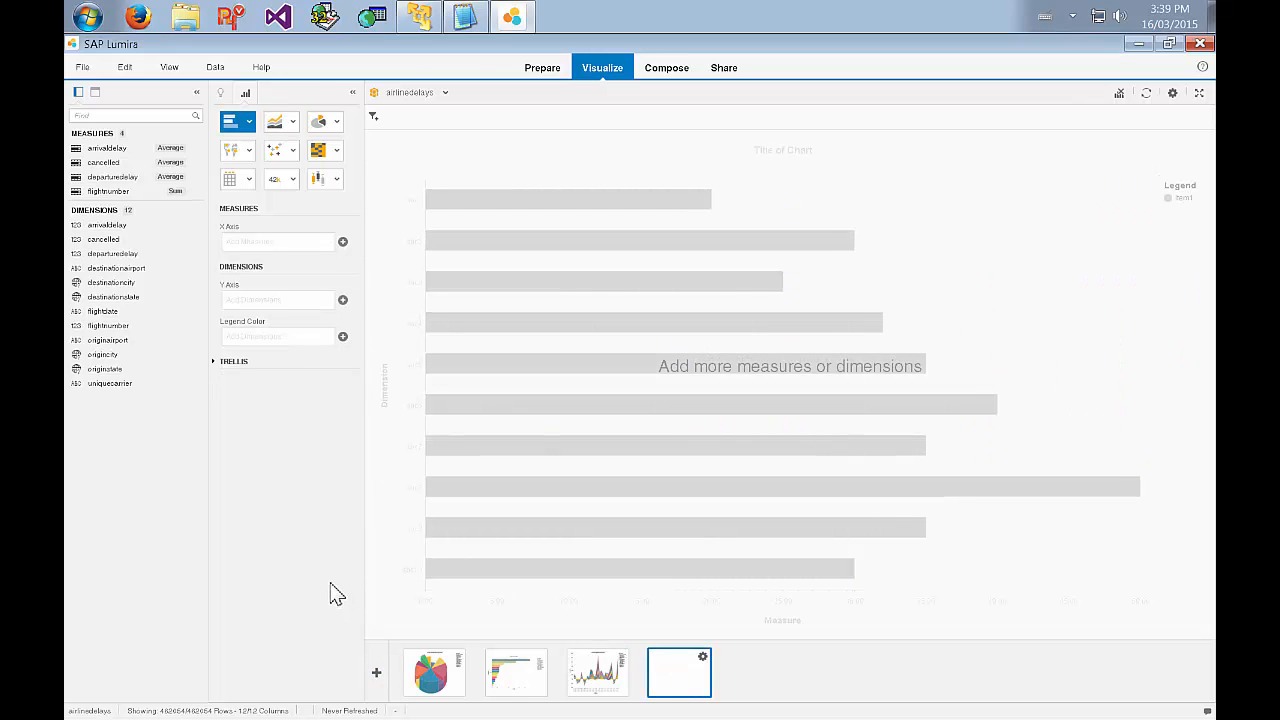
click(340, 151)
click(333, 222)
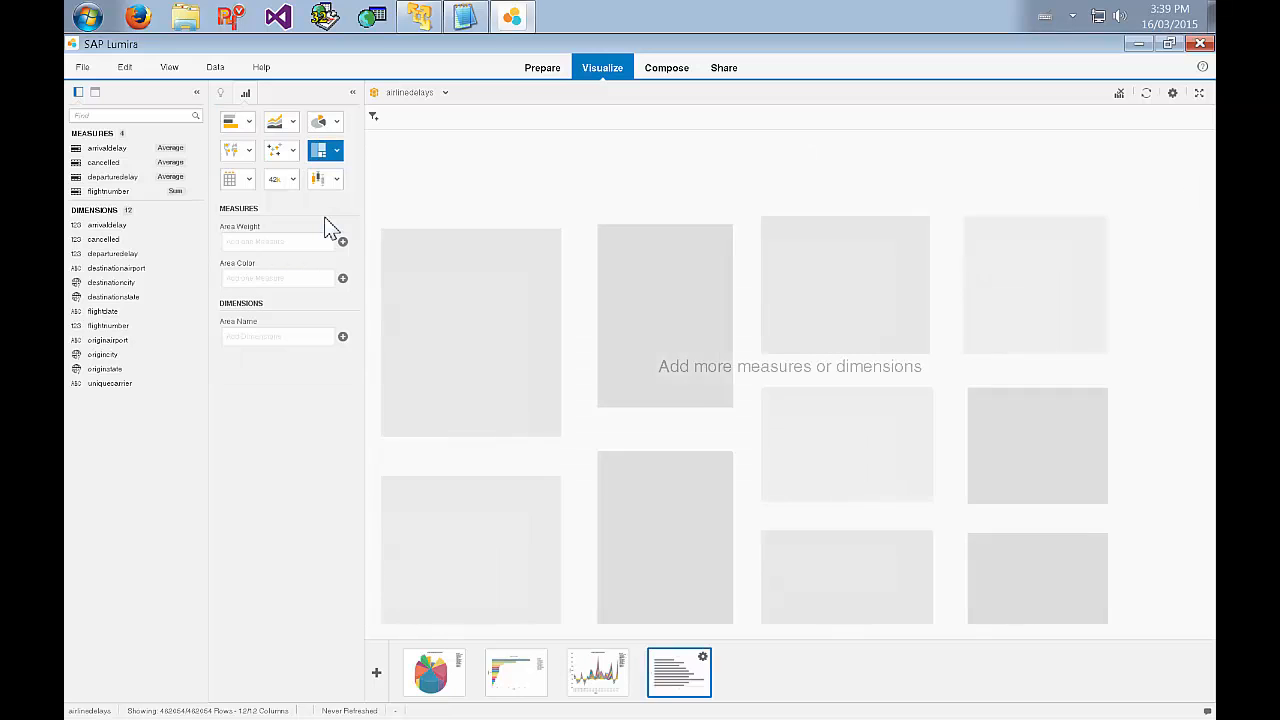
click(375, 118)
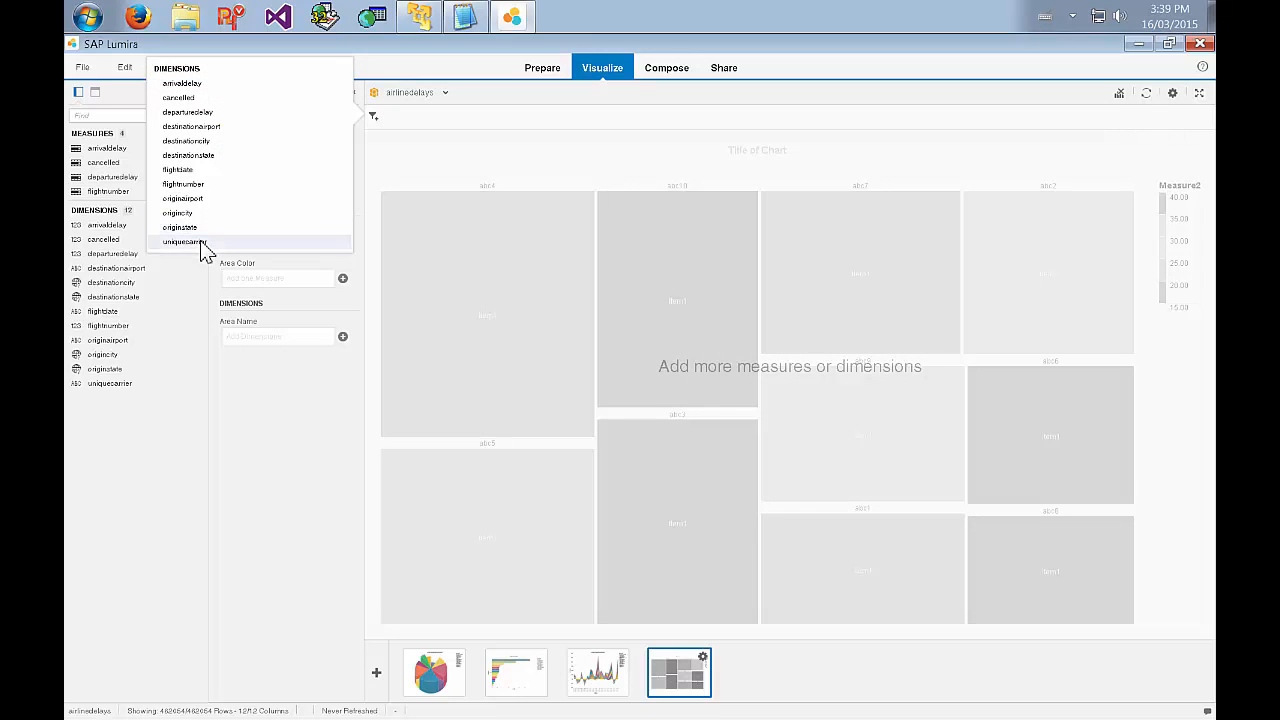
click(185, 242)
click(592, 377)
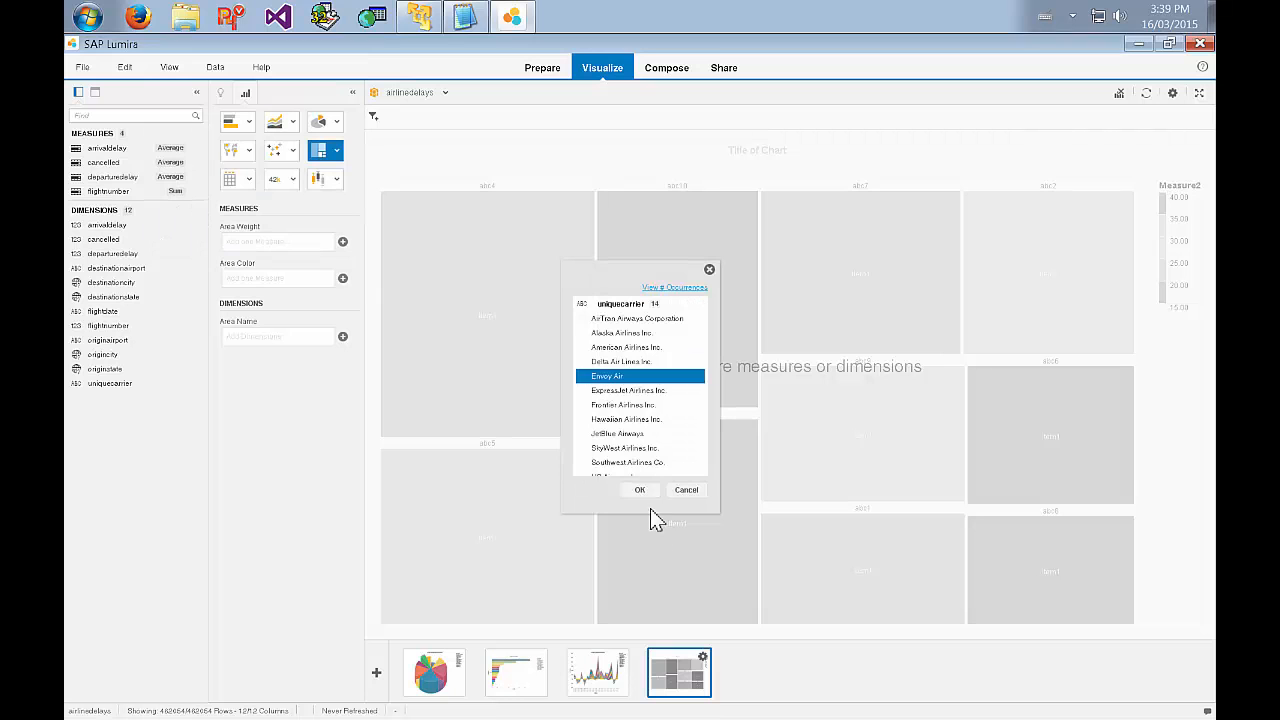
click(640, 489)
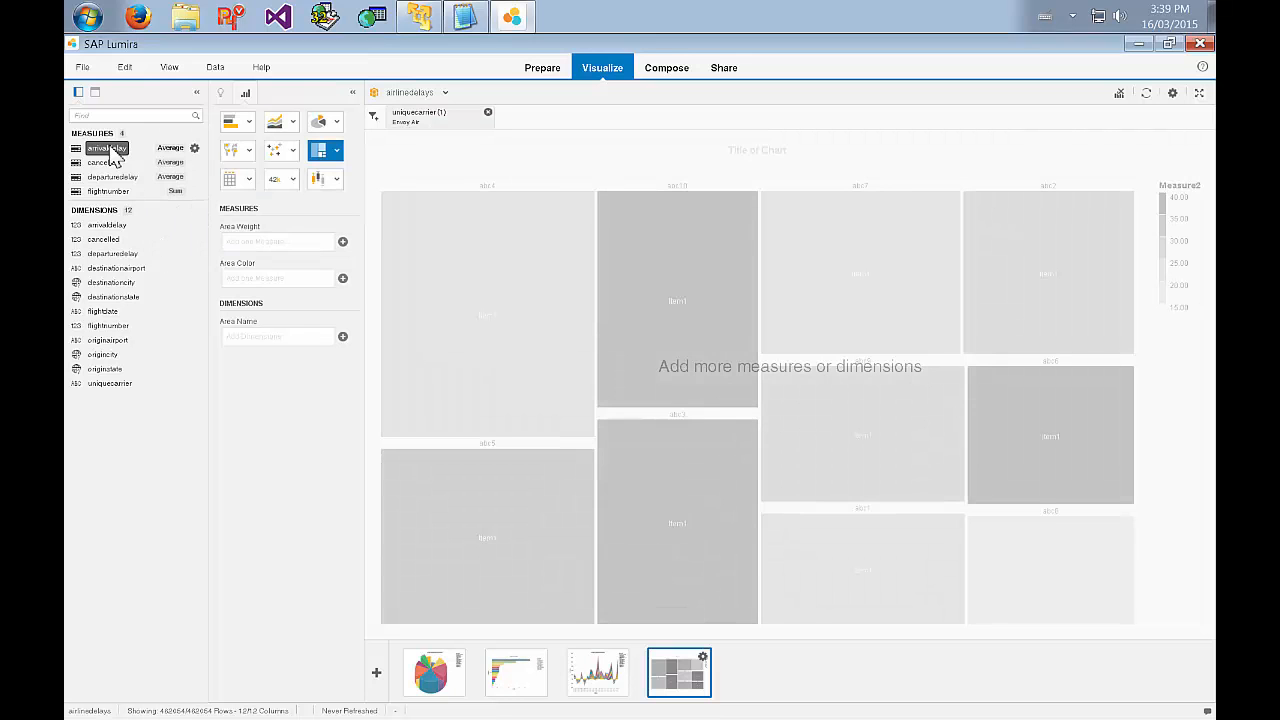
Assign arrivaldelay as the tree map's area weight and departuredelay as its area color.
drag(112, 155, 262, 247)
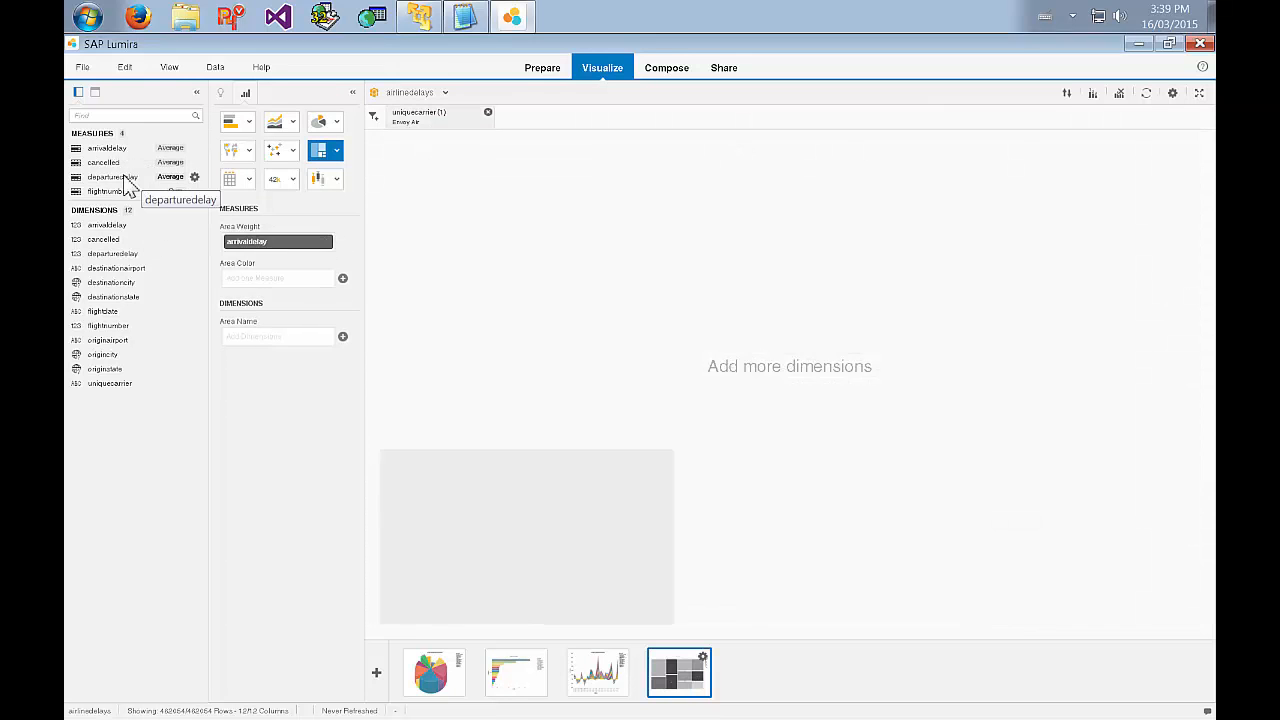
drag(128, 188, 266, 283)
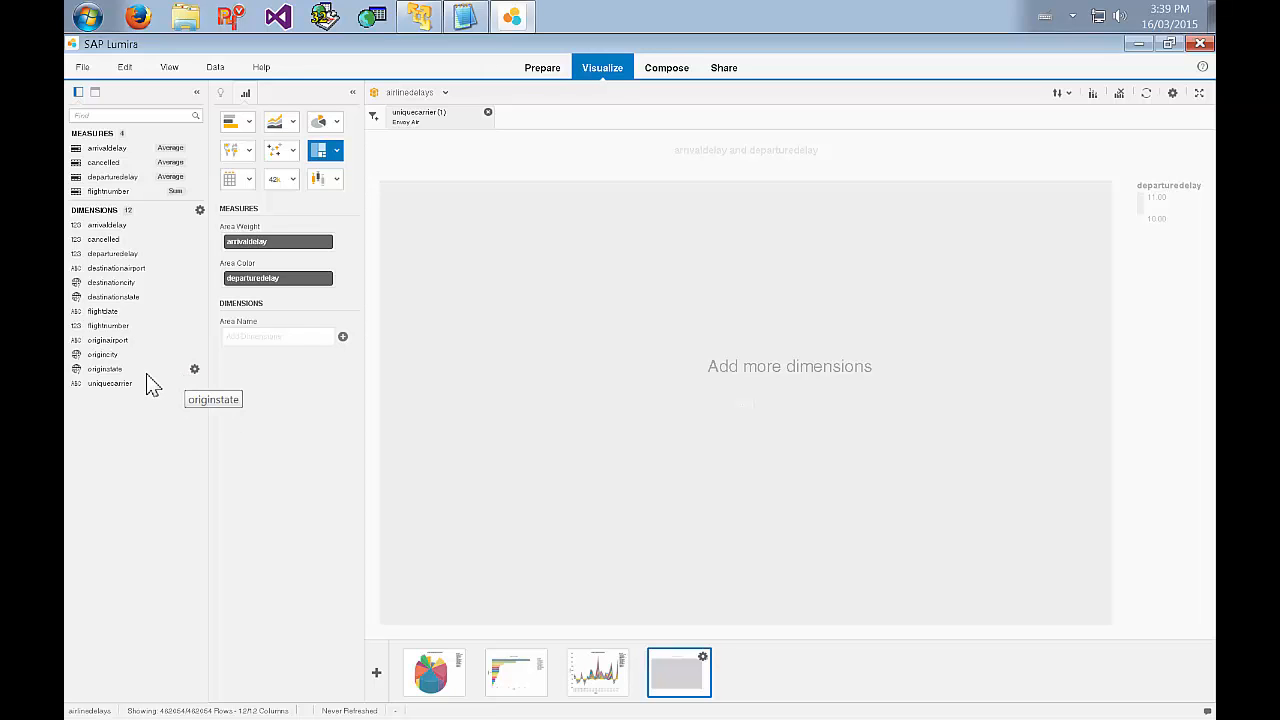
Create a custom hierarchy from destinationstate, destinationcity and destinationairport, in that order.
click(195, 298)
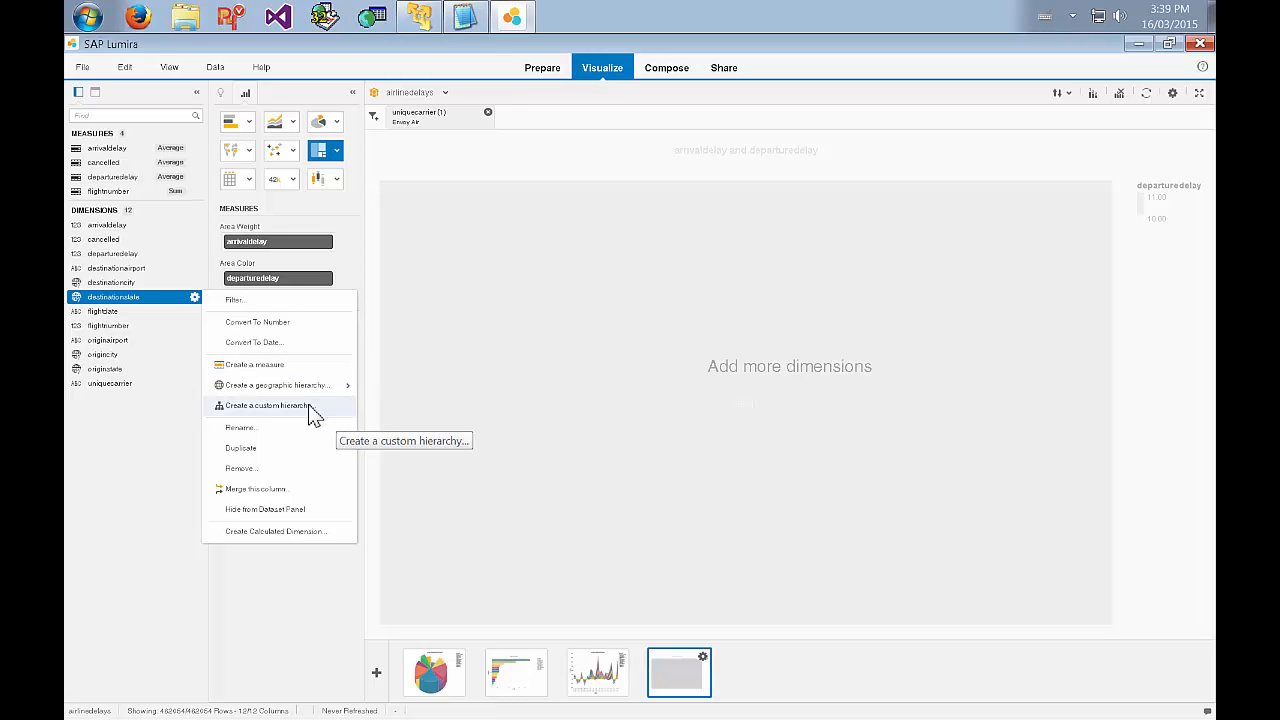
click(310, 407)
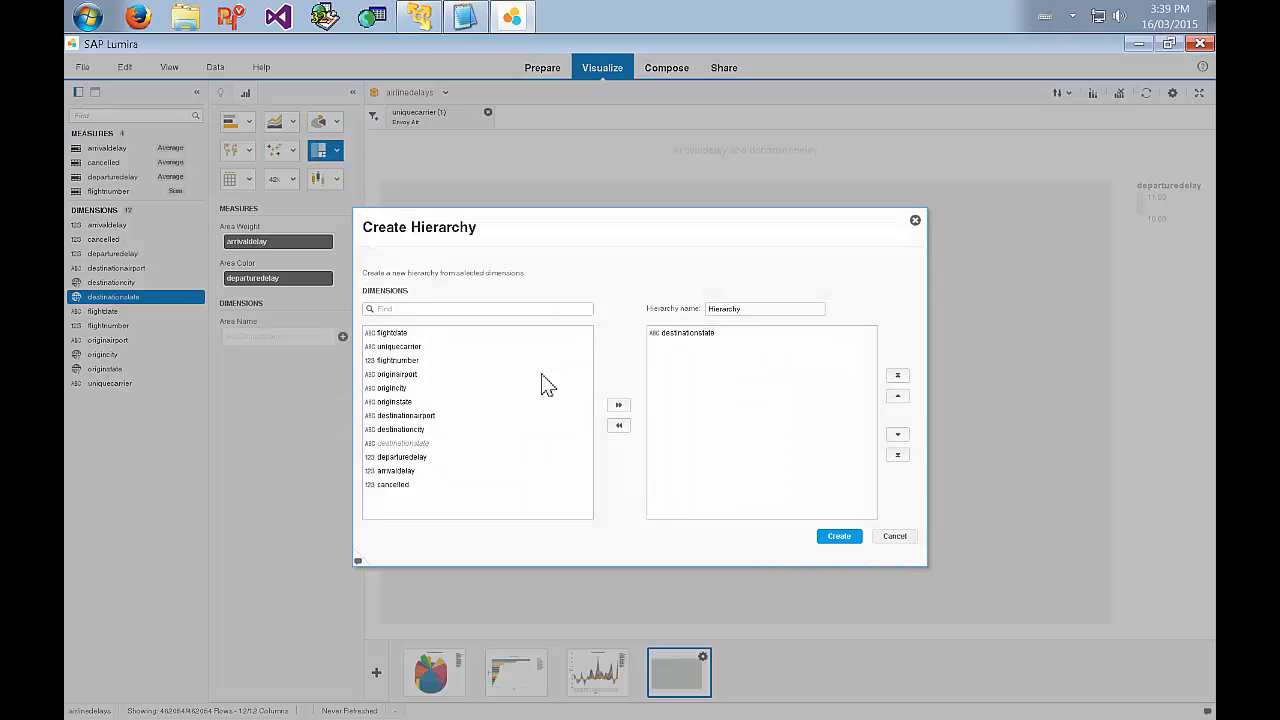
click(430, 429)
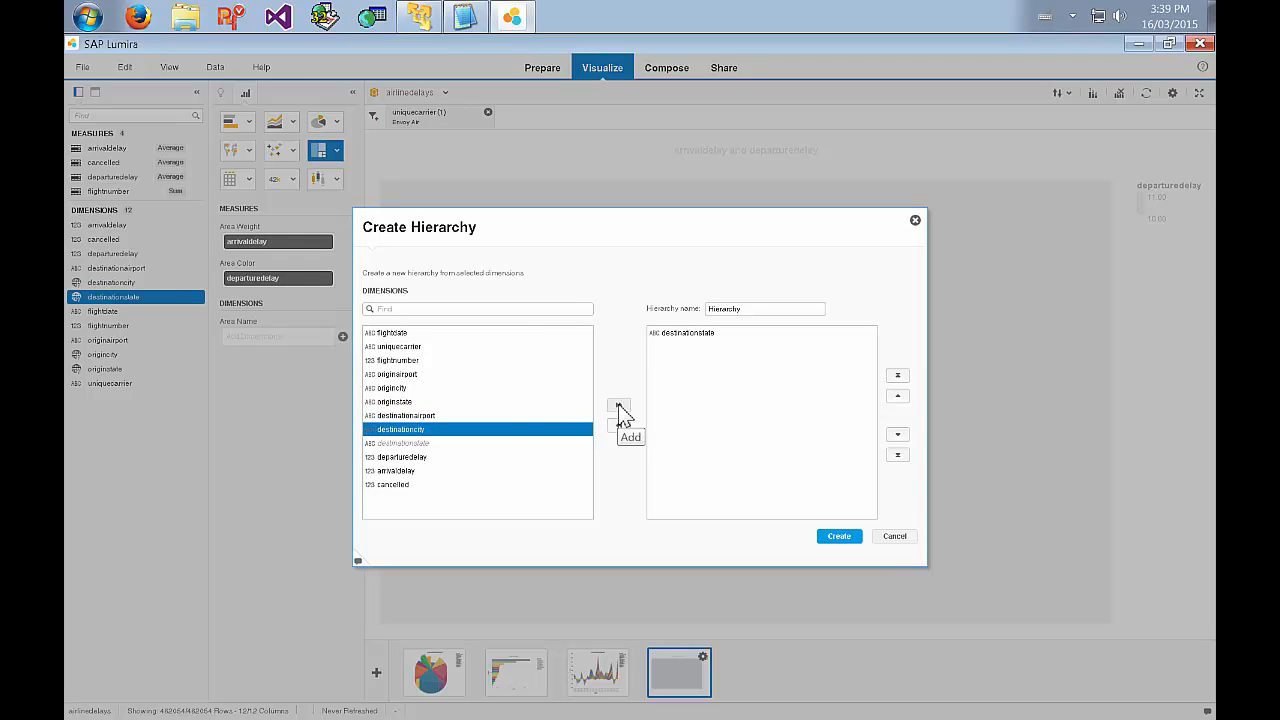
click(618, 404)
click(510, 416)
click(618, 404)
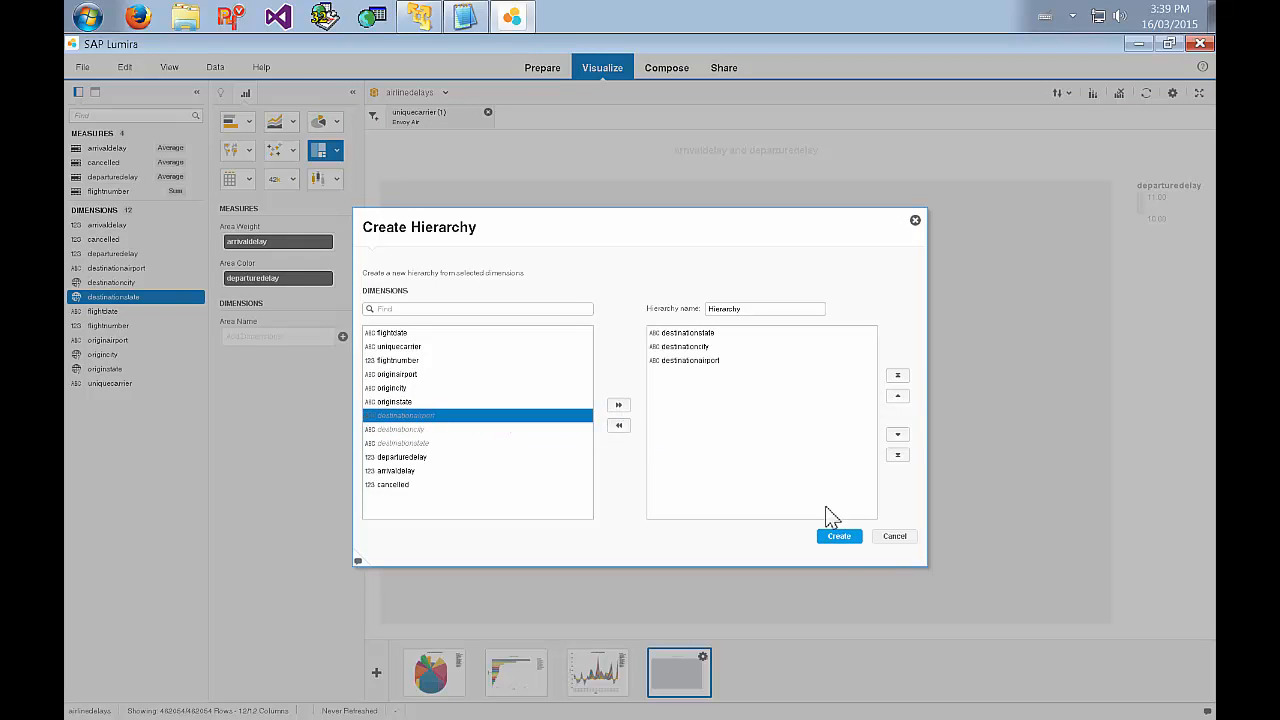
click(840, 537)
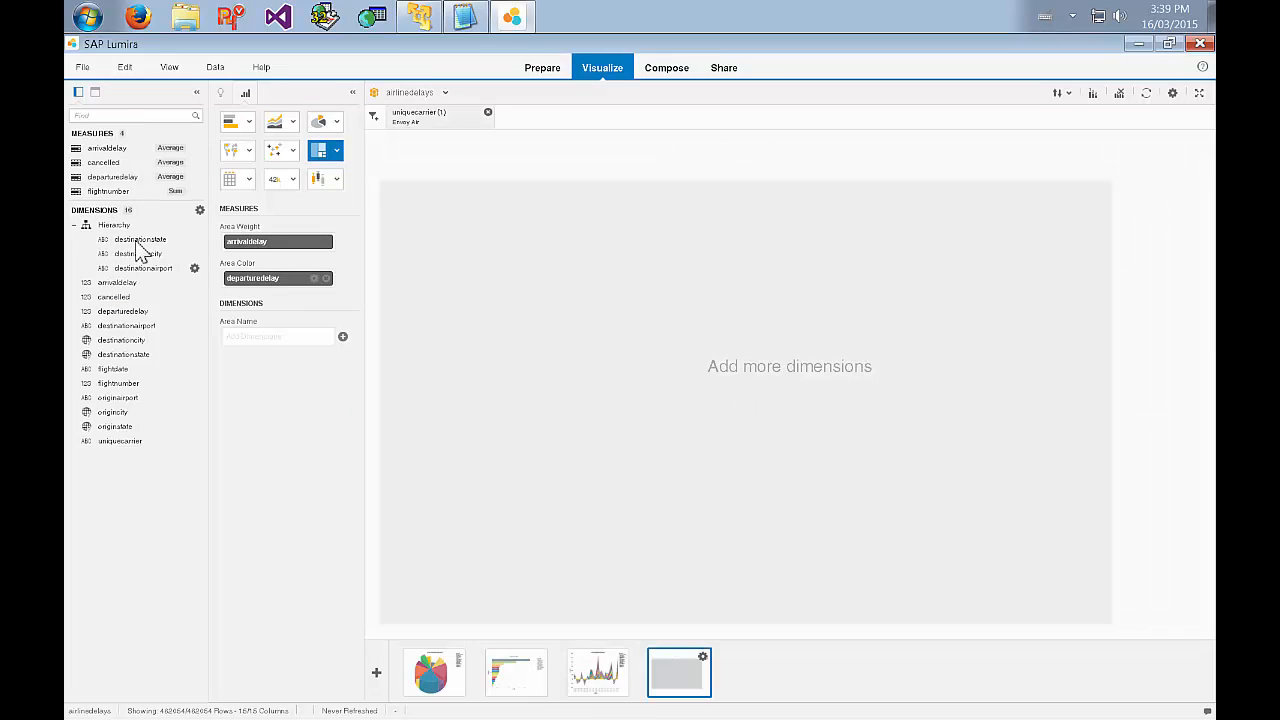
Use the hierarchy's destinationstate level as the tree map's area name and inspect the delays of individual states.
drag(128, 240, 270, 346)
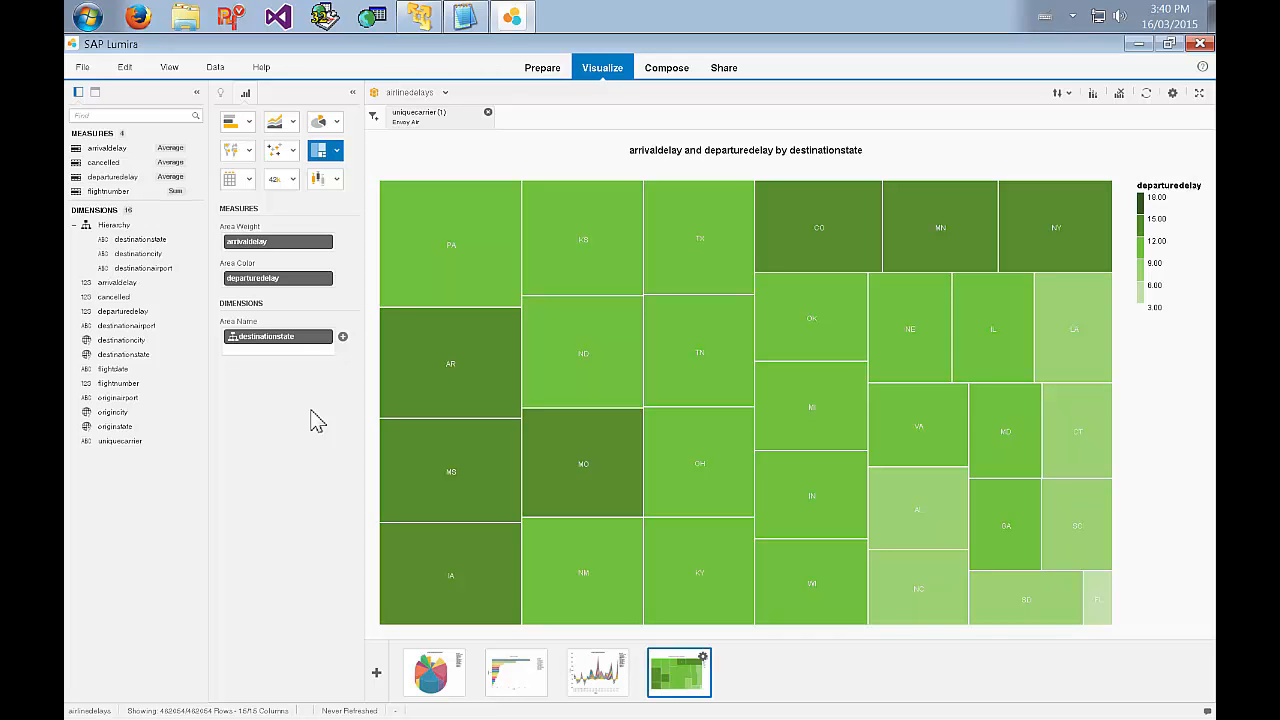
mouse_move(449, 295)
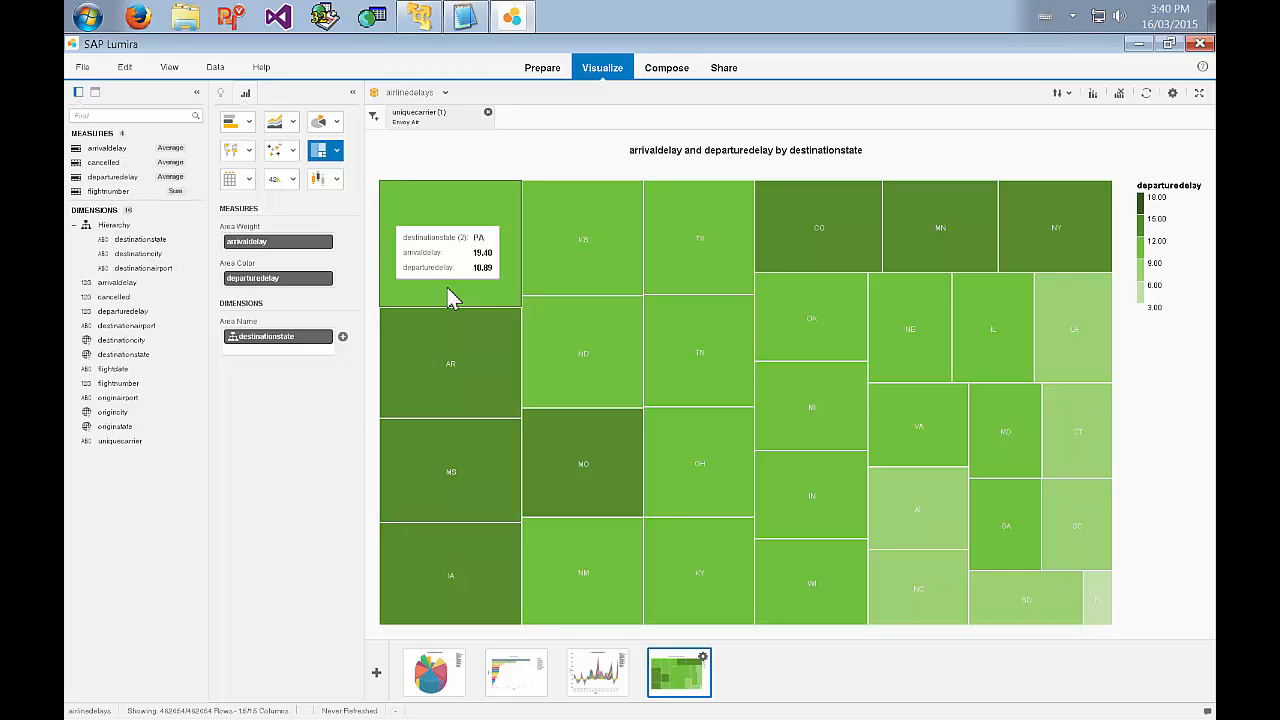
mouse_move(1005, 372)
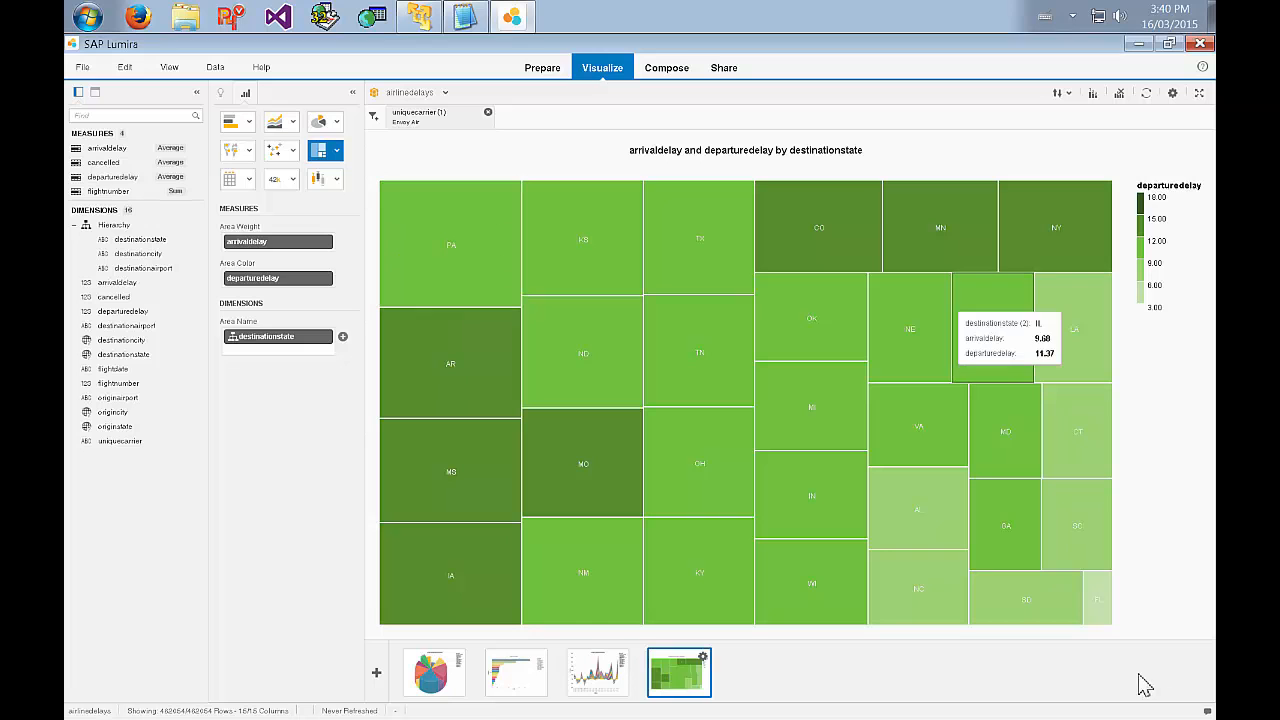
mouse_move(1108, 605)
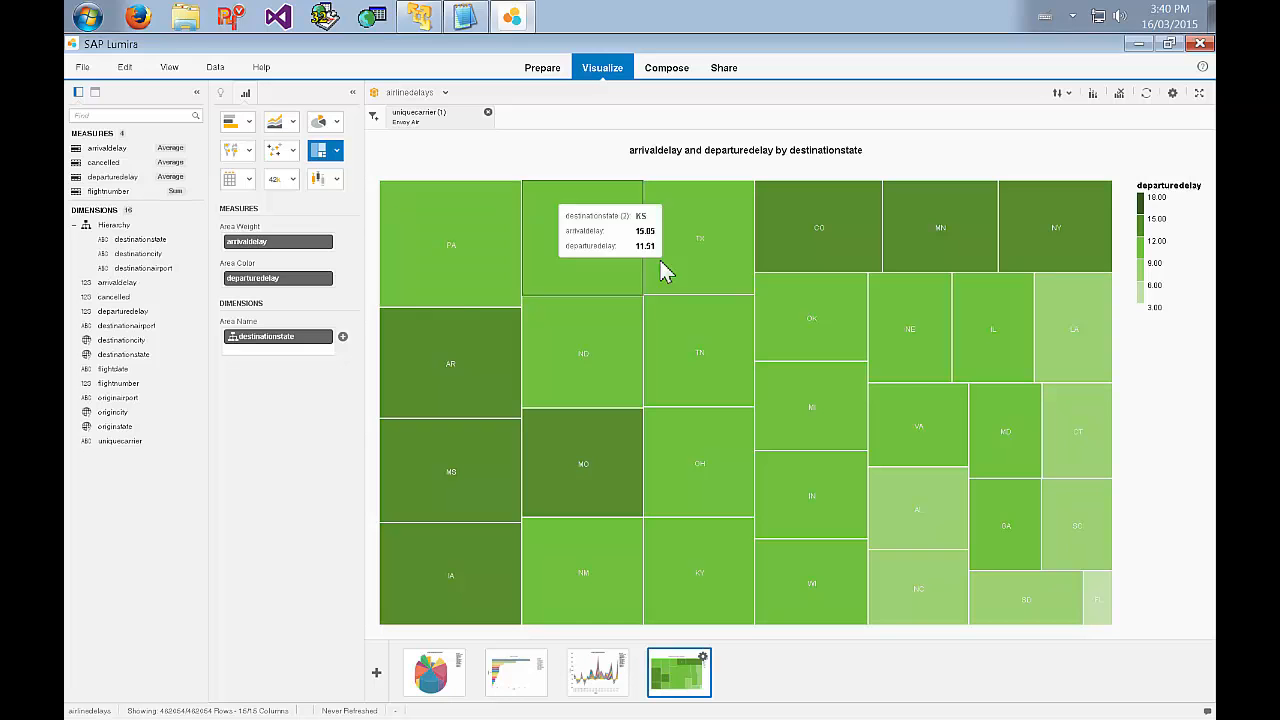
Rank the tree map to the top 5 by arrivaldelay across all dimensions and inspect the delays of the ranked states.
mouse_move(545, 517)
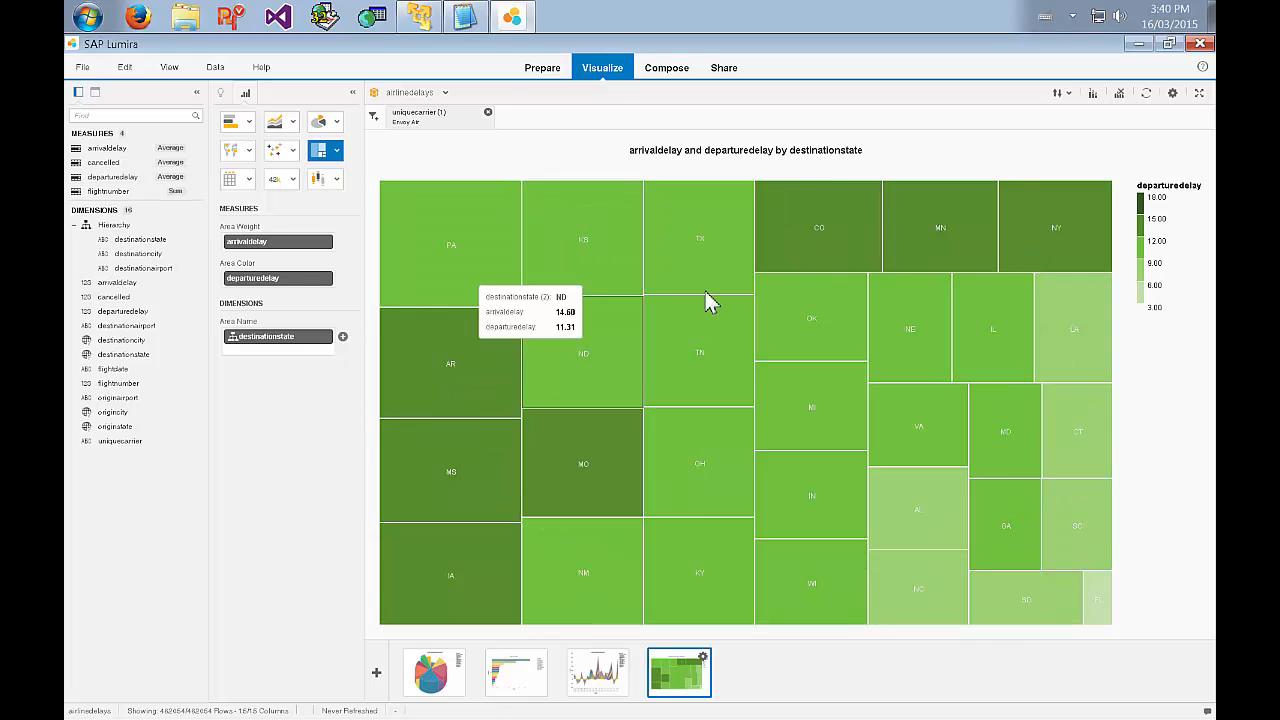
mouse_move(980, 243)
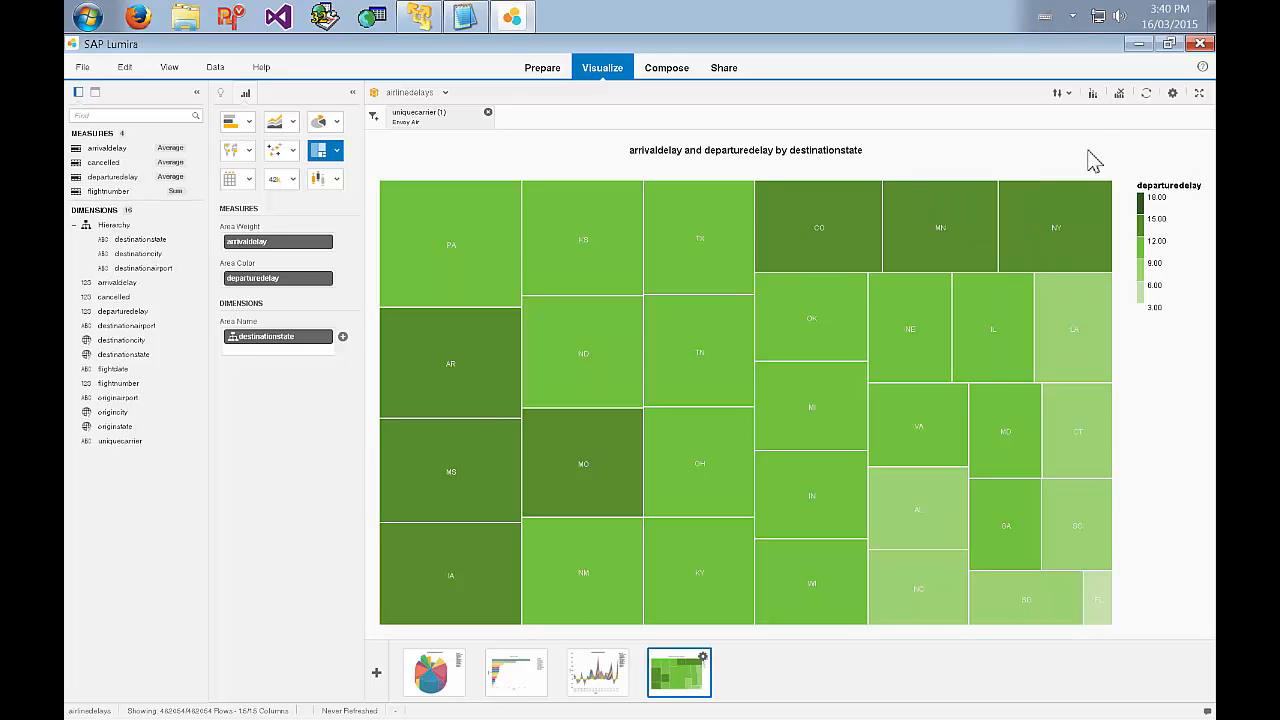
click(1093, 93)
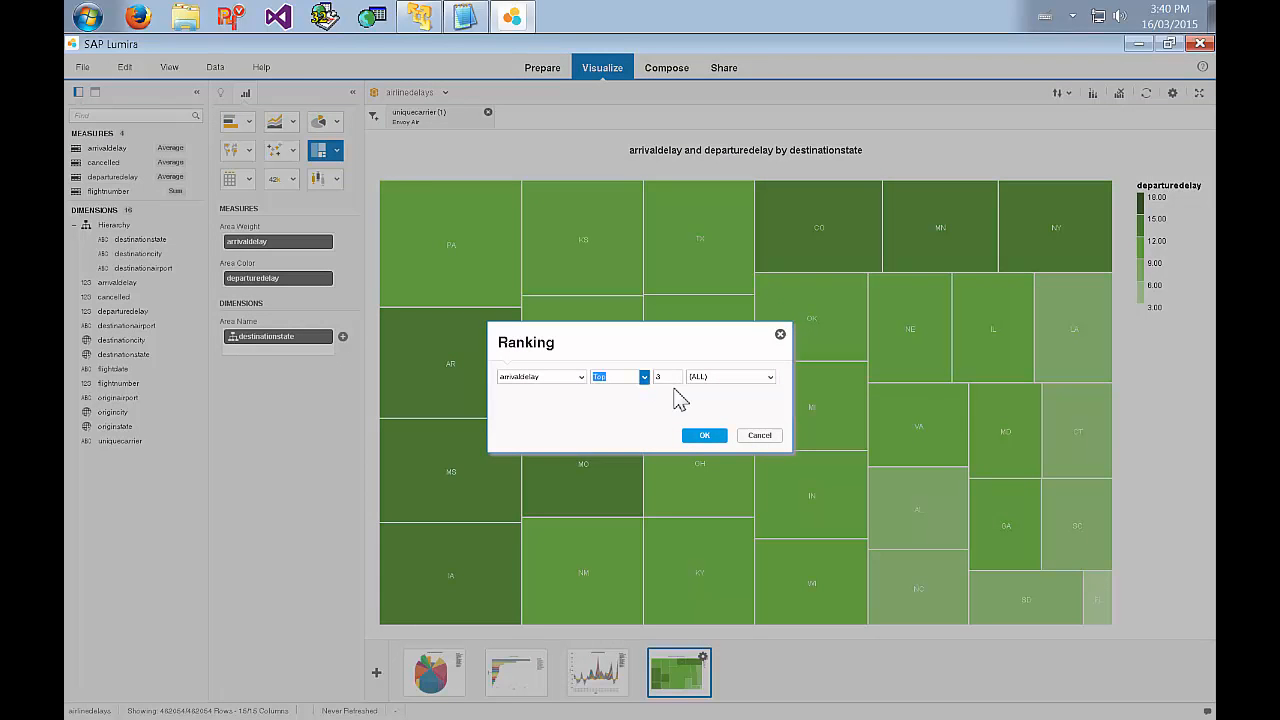
text(5)
click(705, 436)
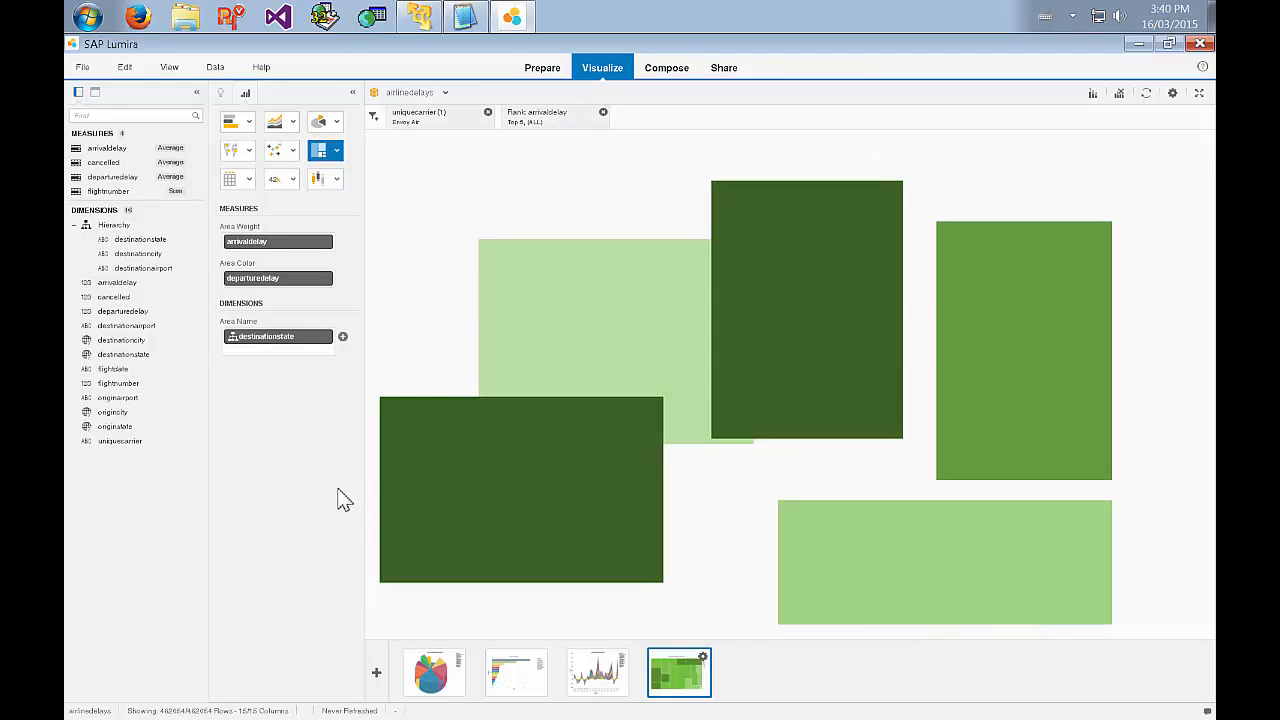
mouse_move(747, 375)
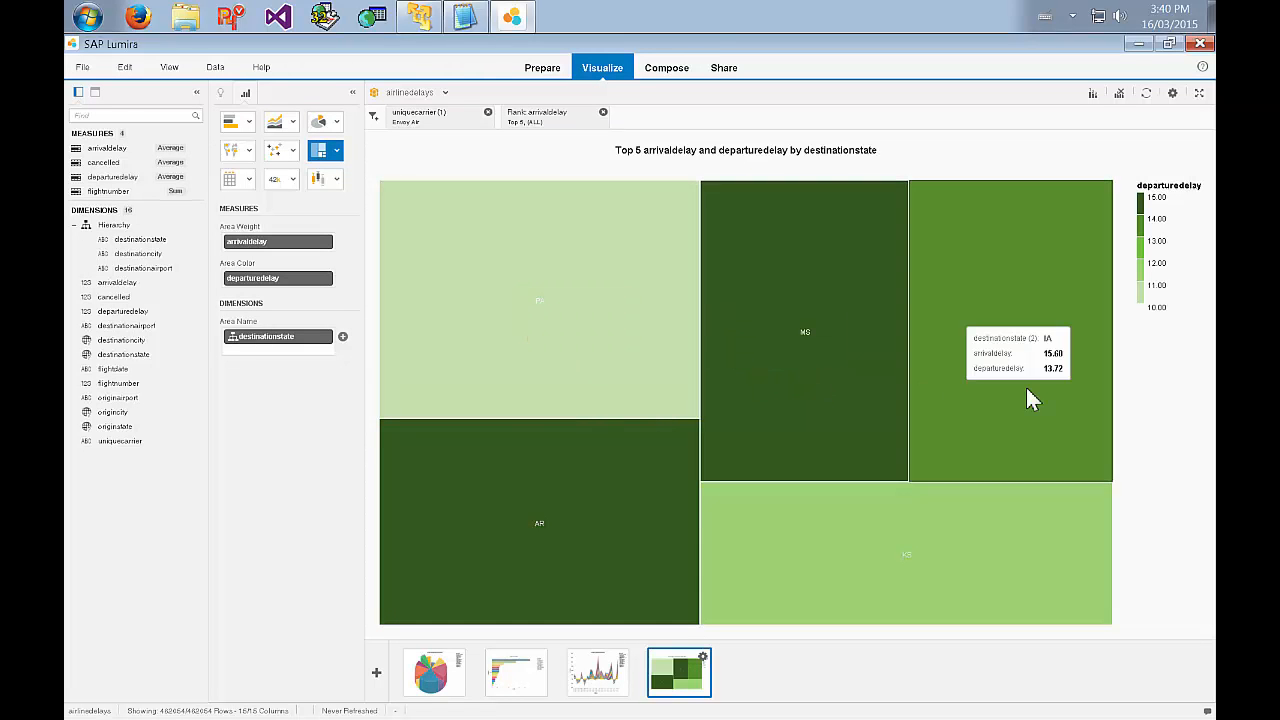
mouse_move(837, 527)
mouse_move(675, 520)
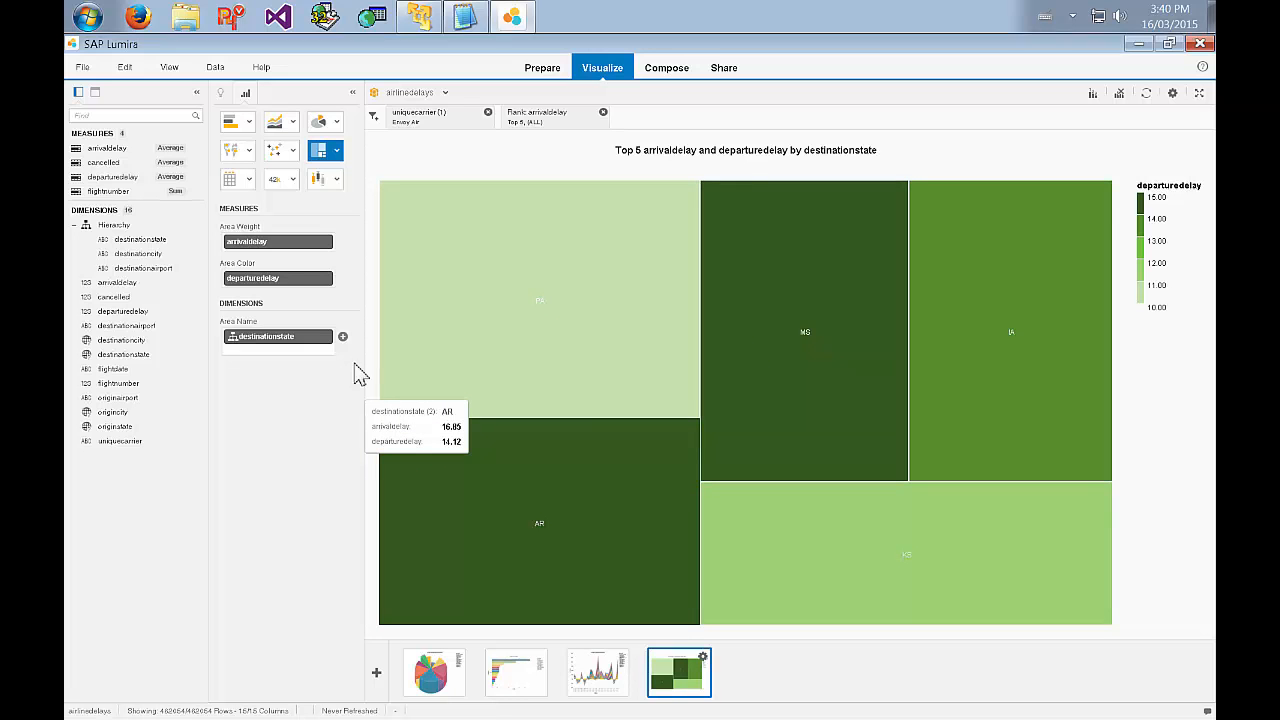
Drill the tree map's area name down to the hierarchy's destinationcity level and on to destinationairport, inspecting delays at each level.
click(314, 337)
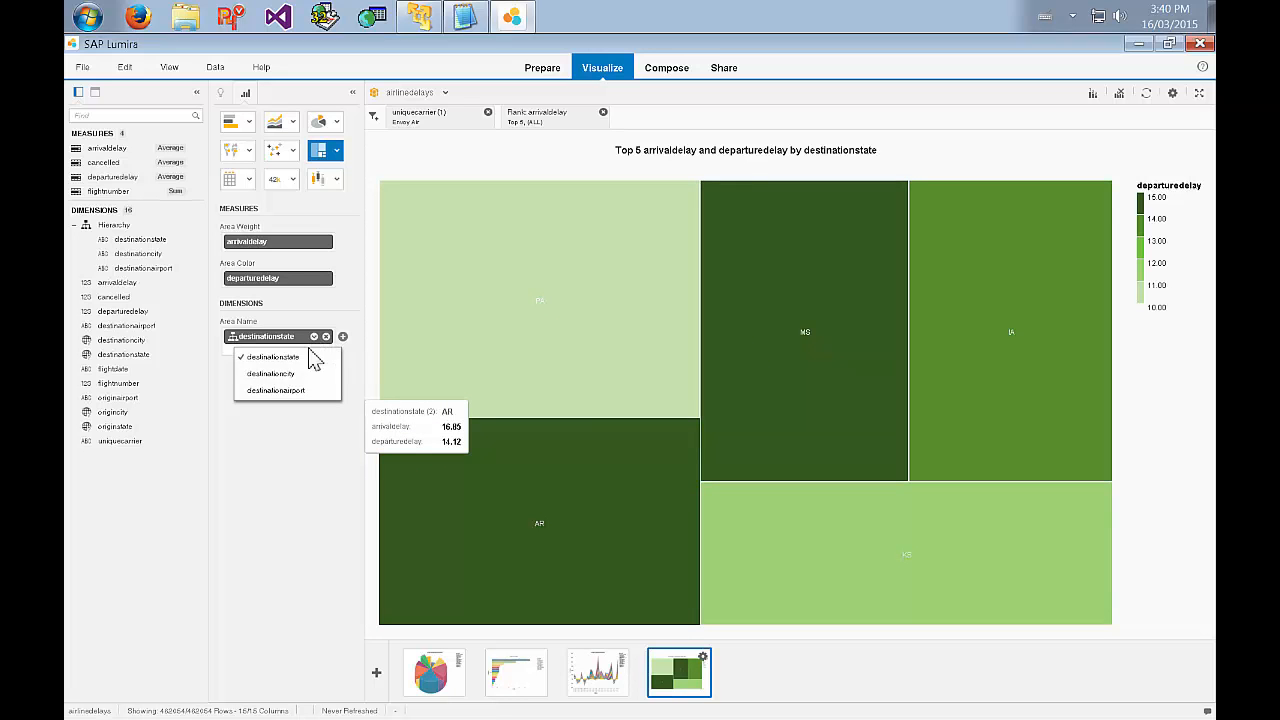
click(271, 373)
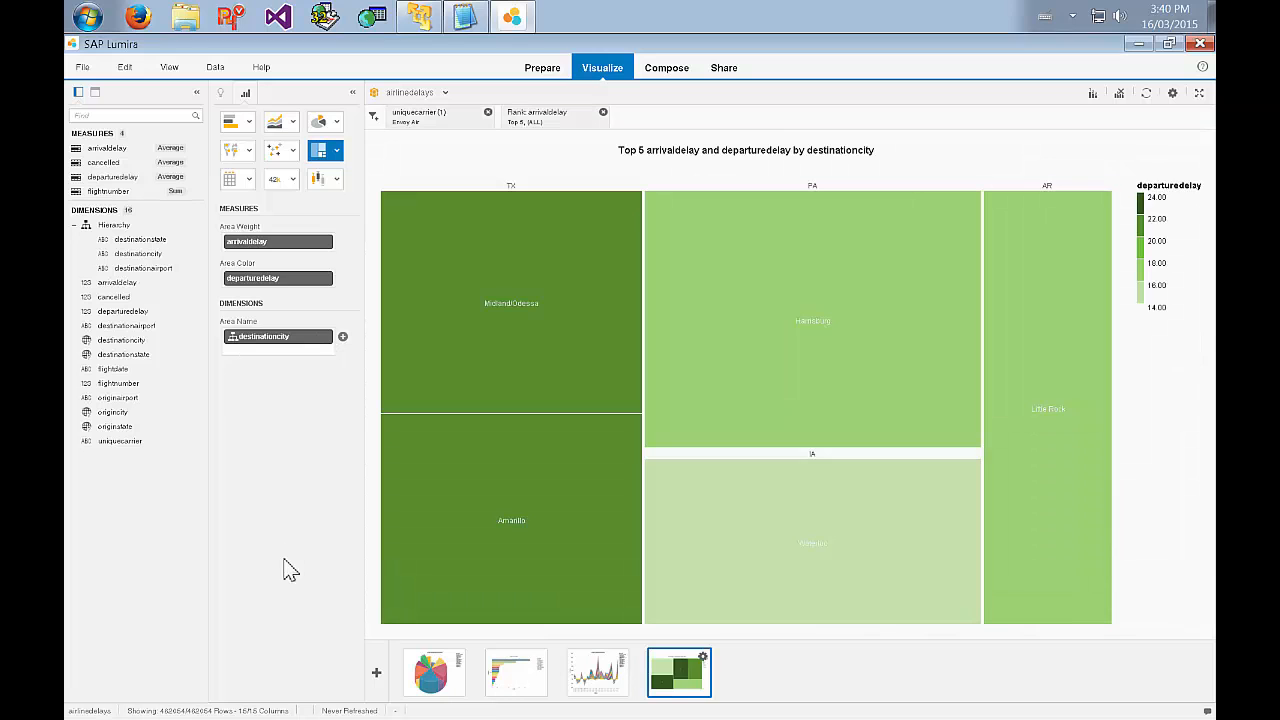
mouse_move(510, 374)
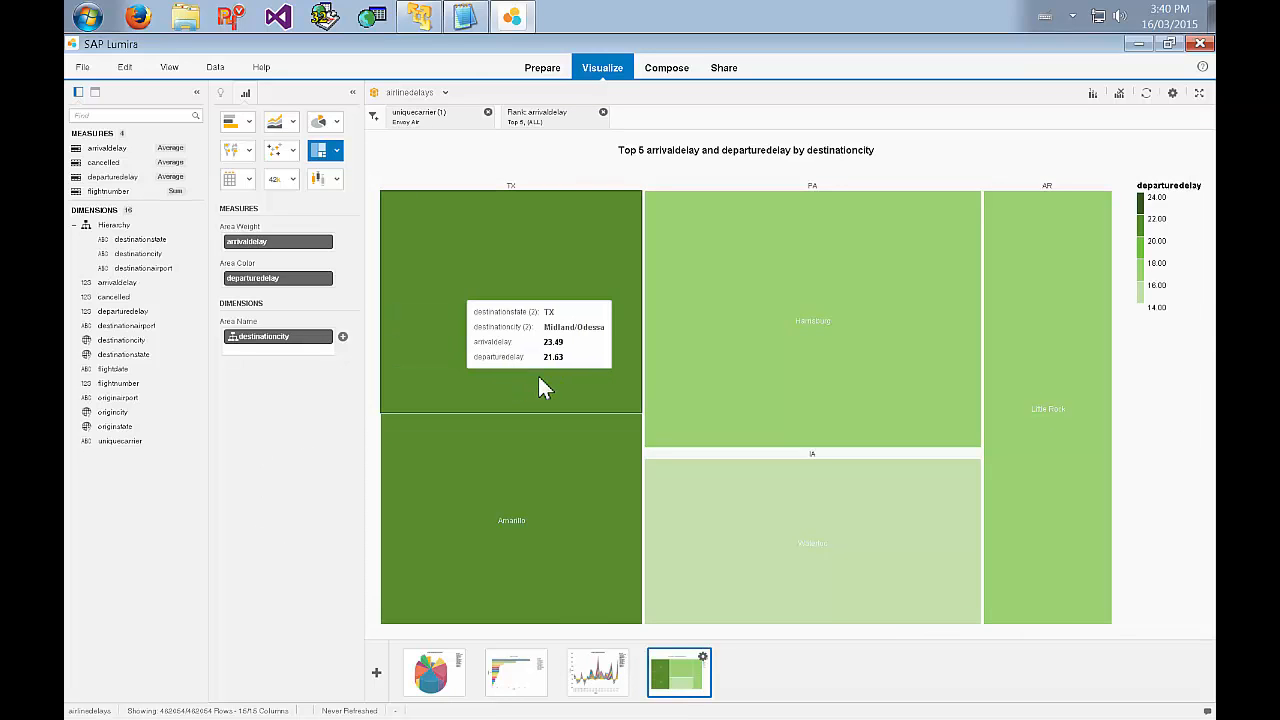
mouse_move(555, 485)
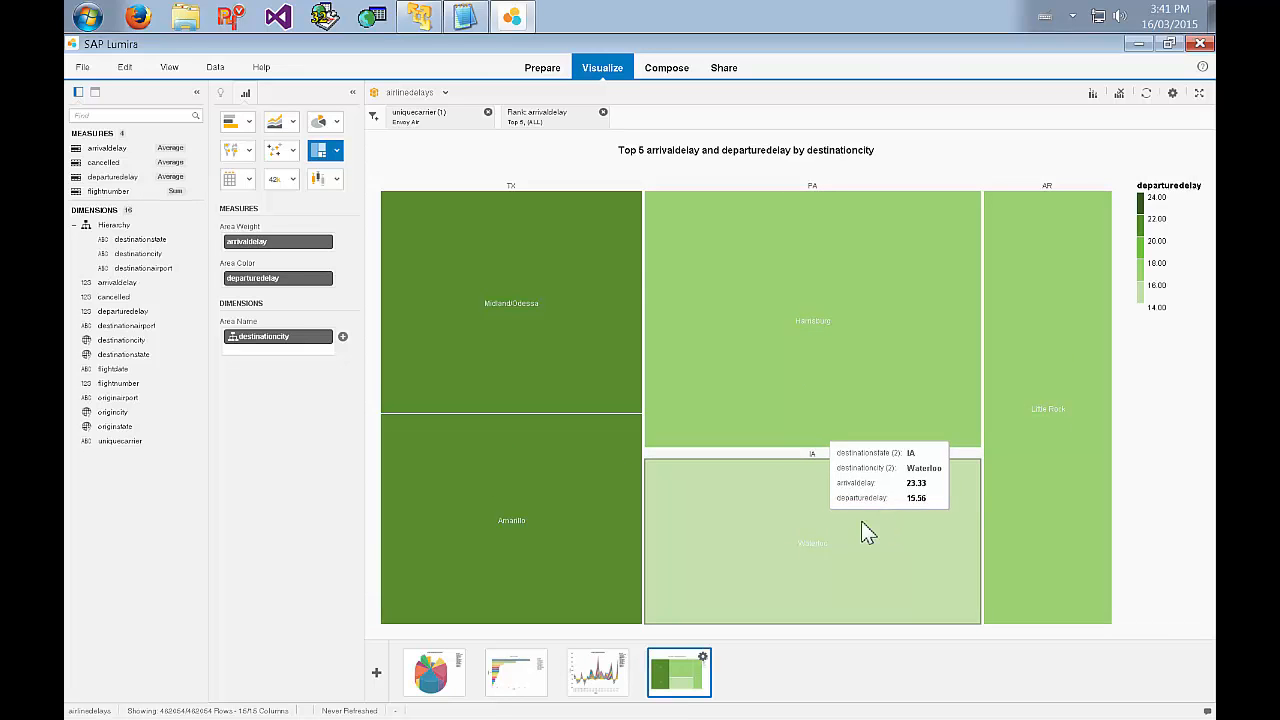
click(314, 337)
click(289, 395)
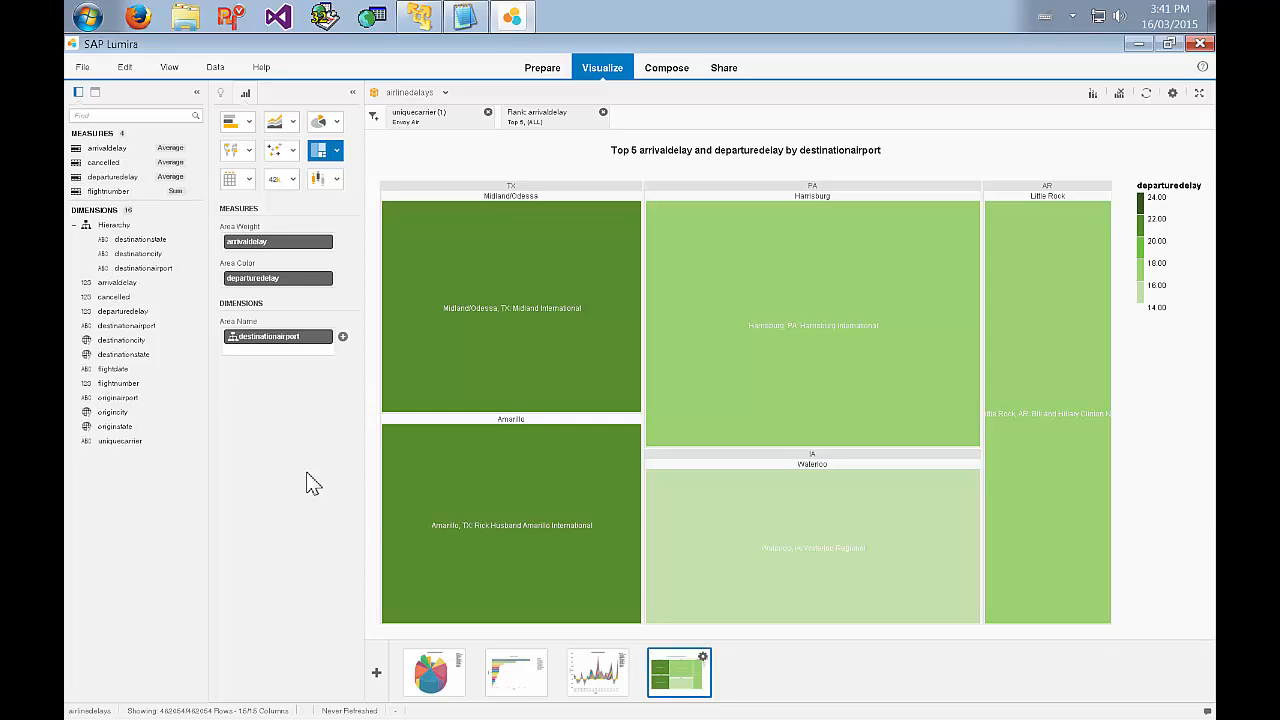
mouse_move(886, 356)
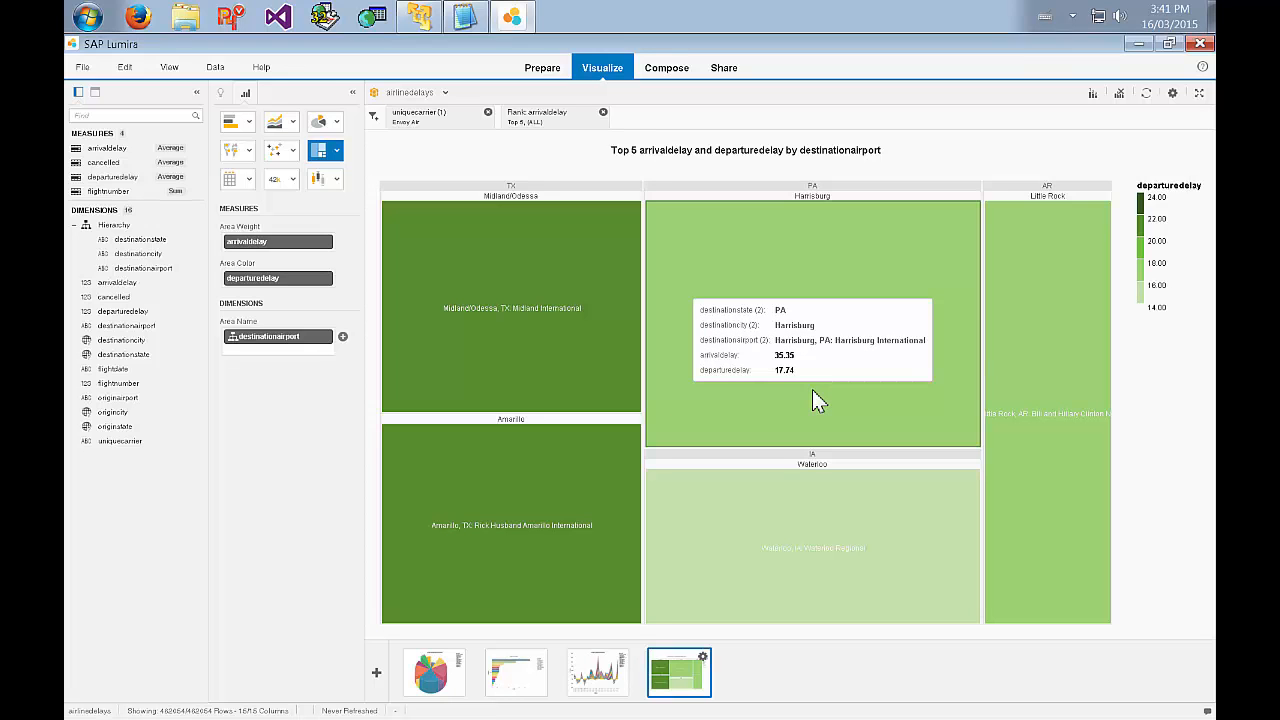
Duplicate the tree map visualization and filter the copy to the Harrisburg, PA: Harrisburg International destination airport.
click(703, 657)
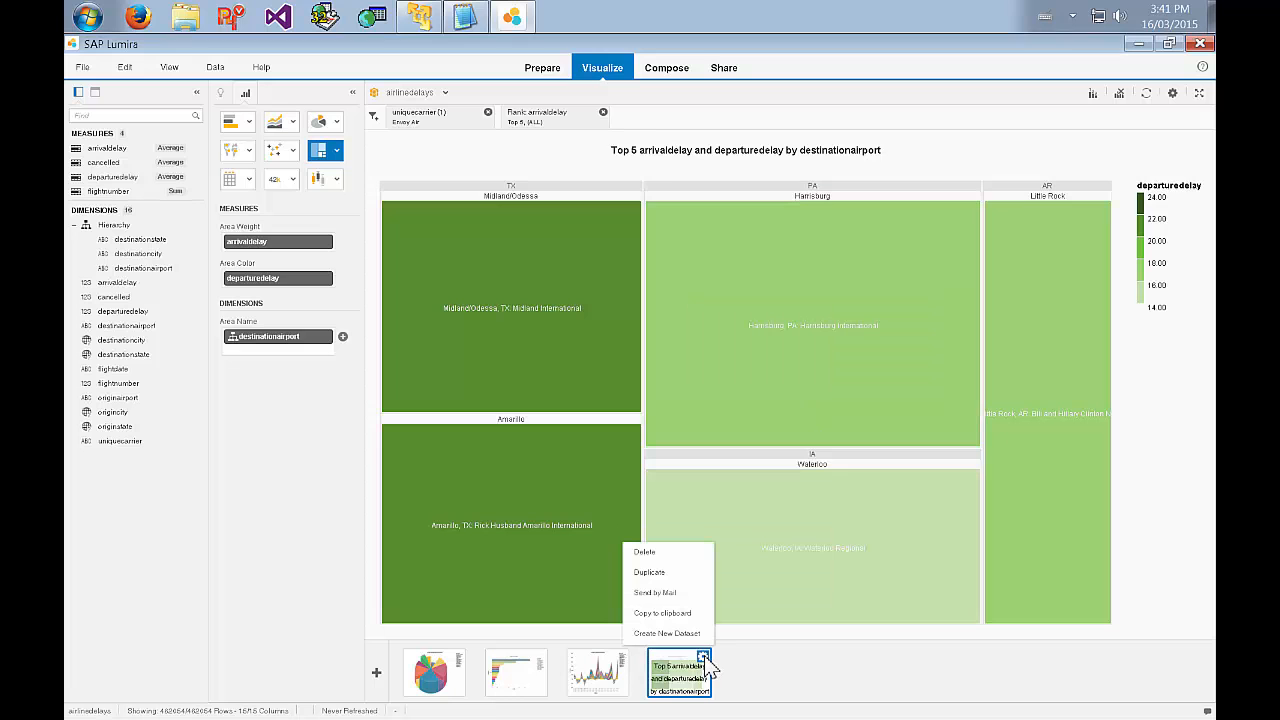
click(682, 574)
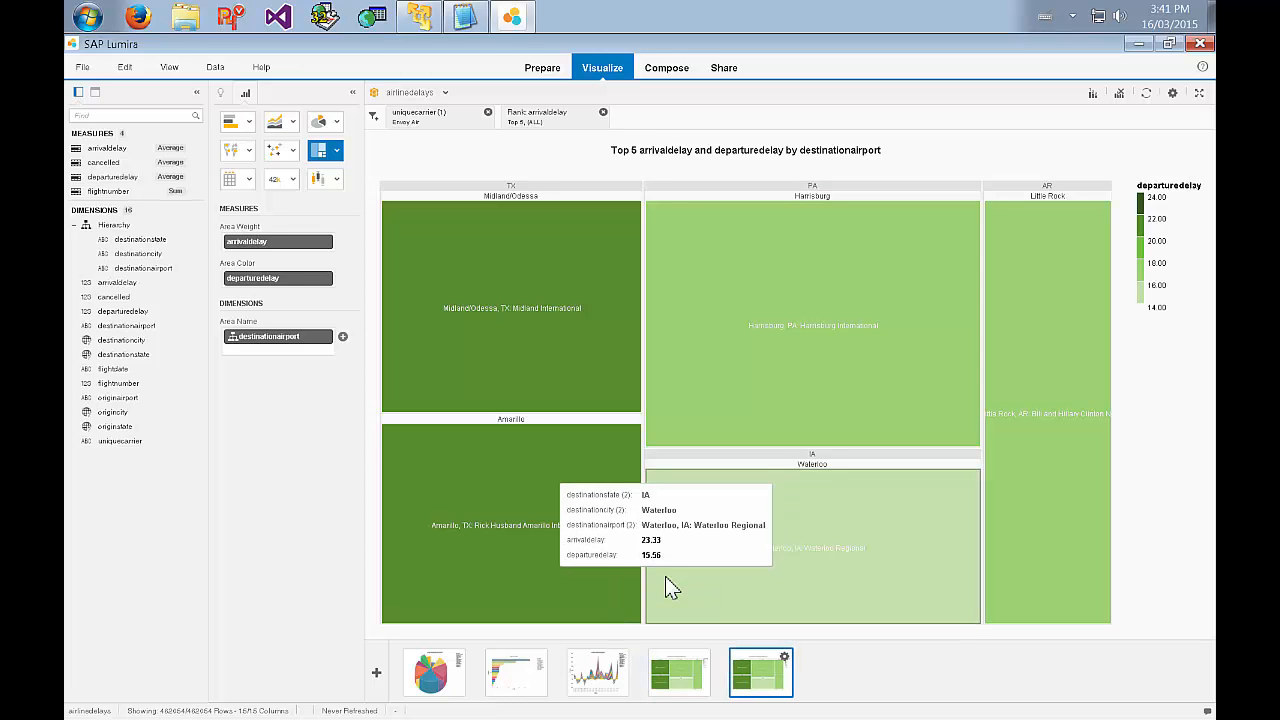
click(741, 352)
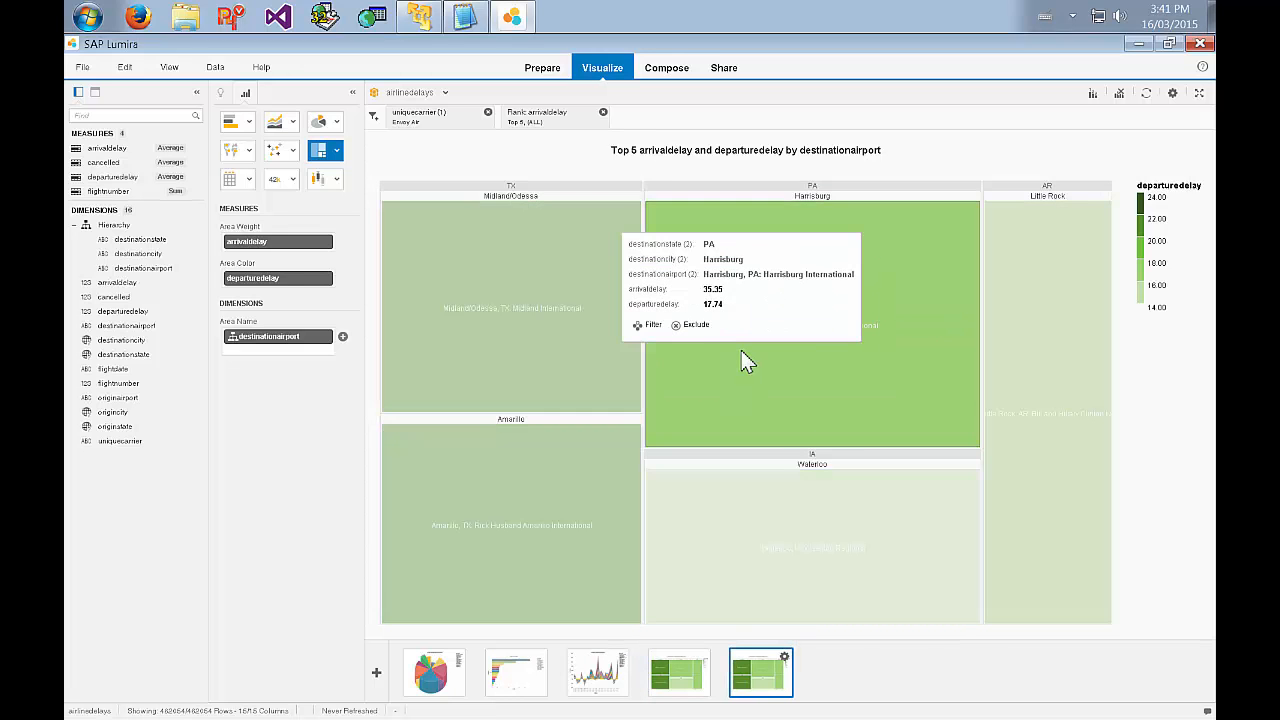
click(655, 325)
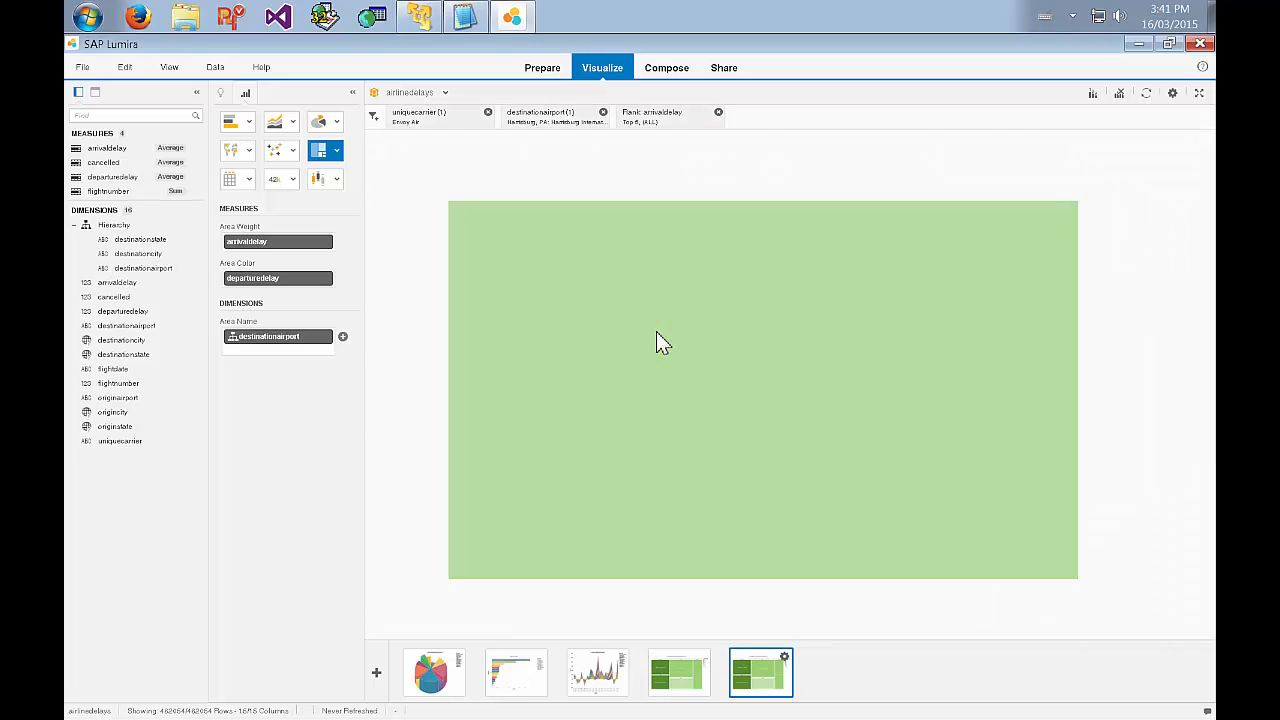
Remove the arrivaldelay ranking from the duplicated visualization and change it to a bar chart.
click(718, 112)
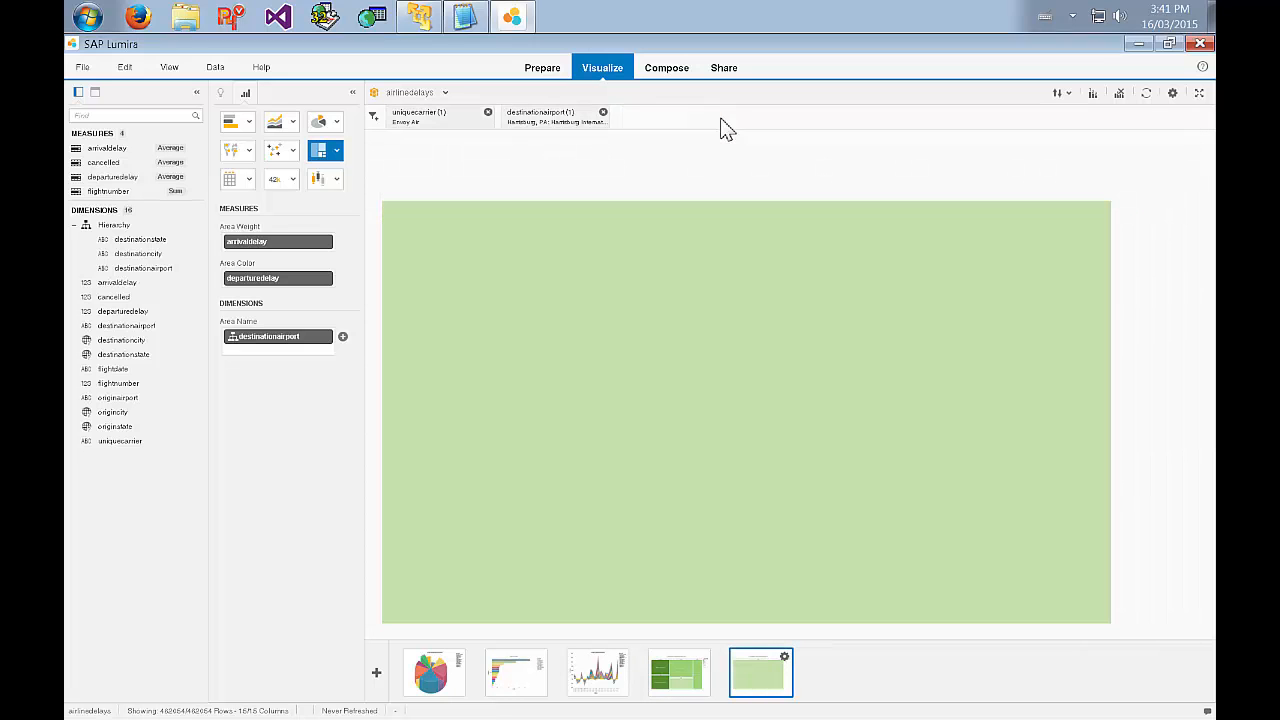
click(251, 122)
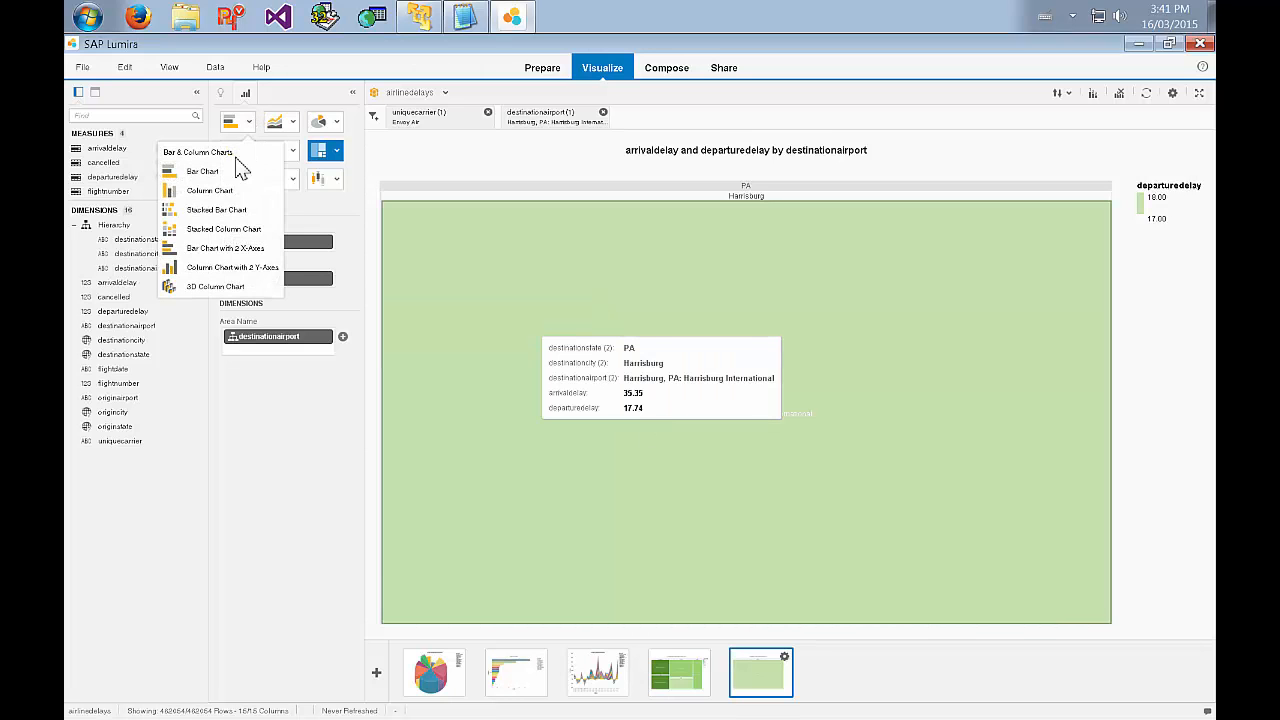
click(190, 168)
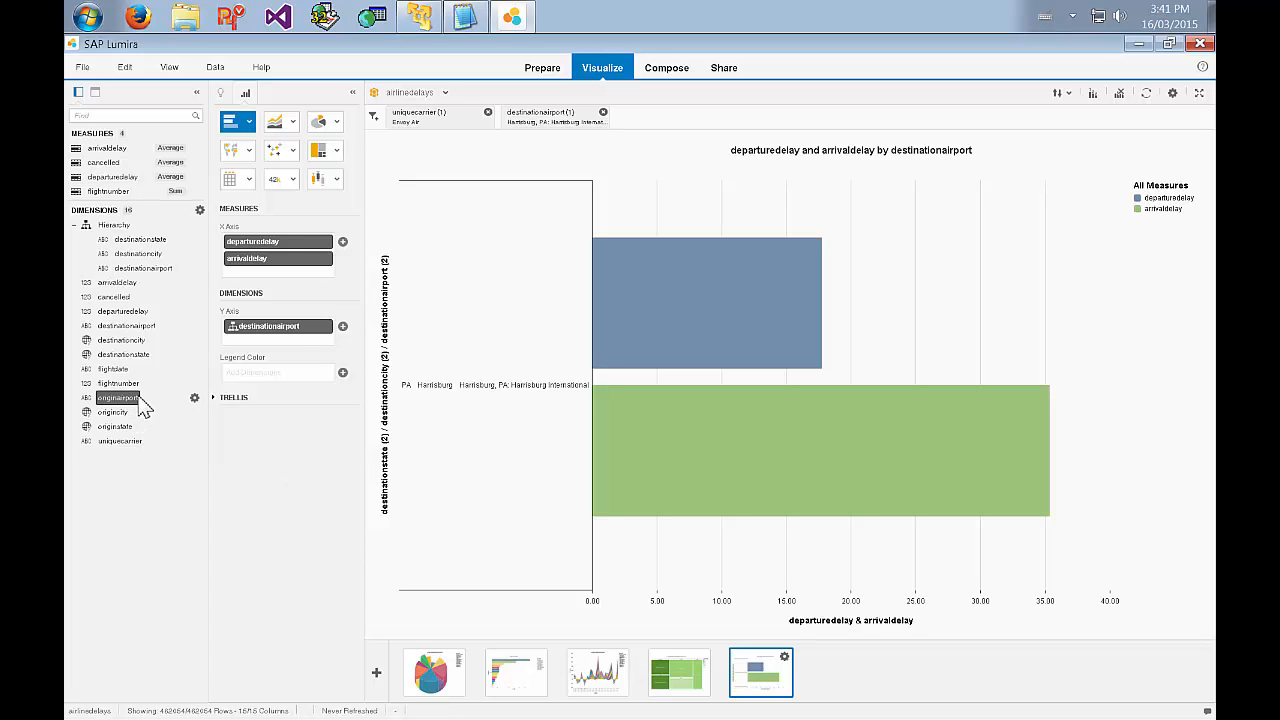
Replace destinationairport with originairport on the bar chart's Y axis and inspect the arrival and departure delay bars.
drag(138, 399, 272, 347)
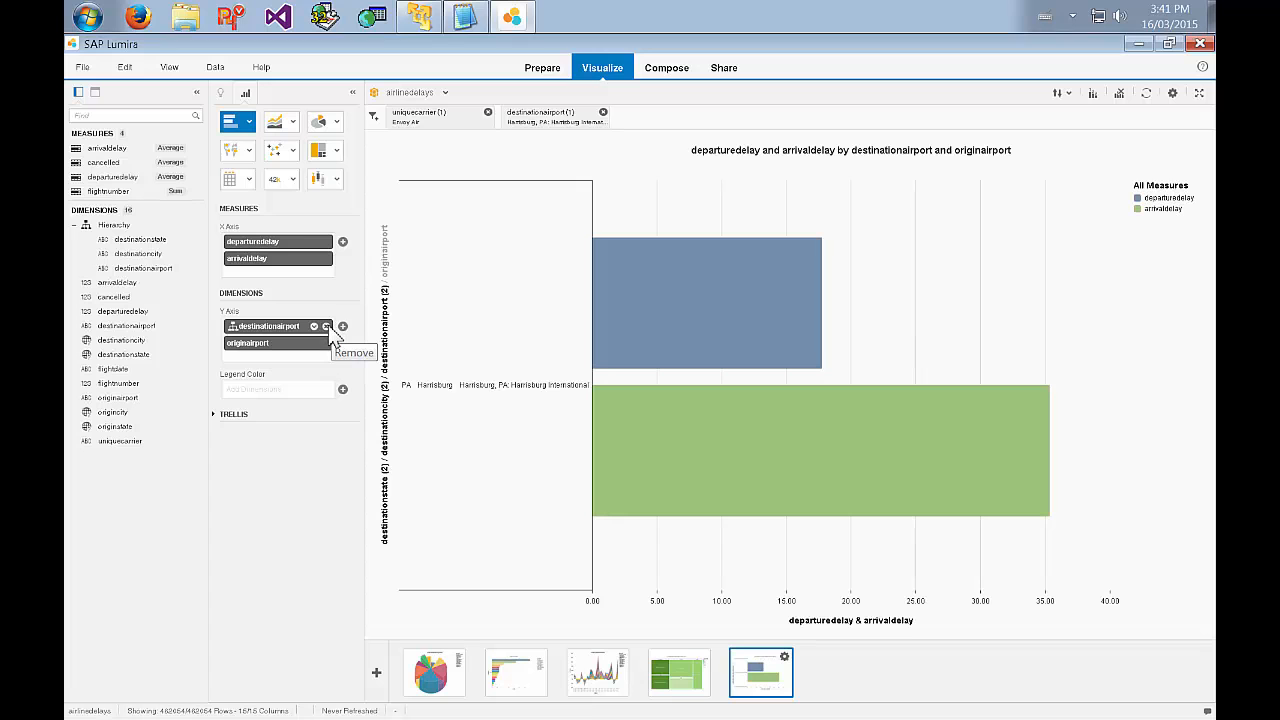
click(330, 332)
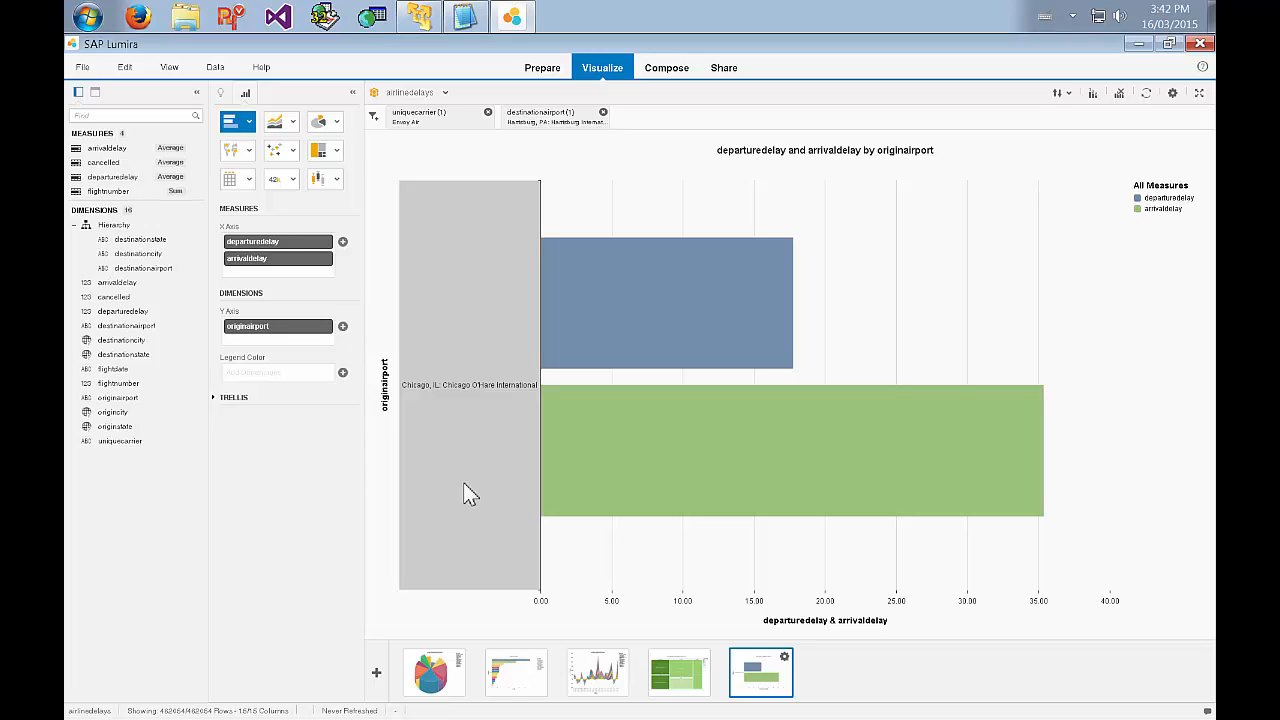
mouse_move(851, 416)
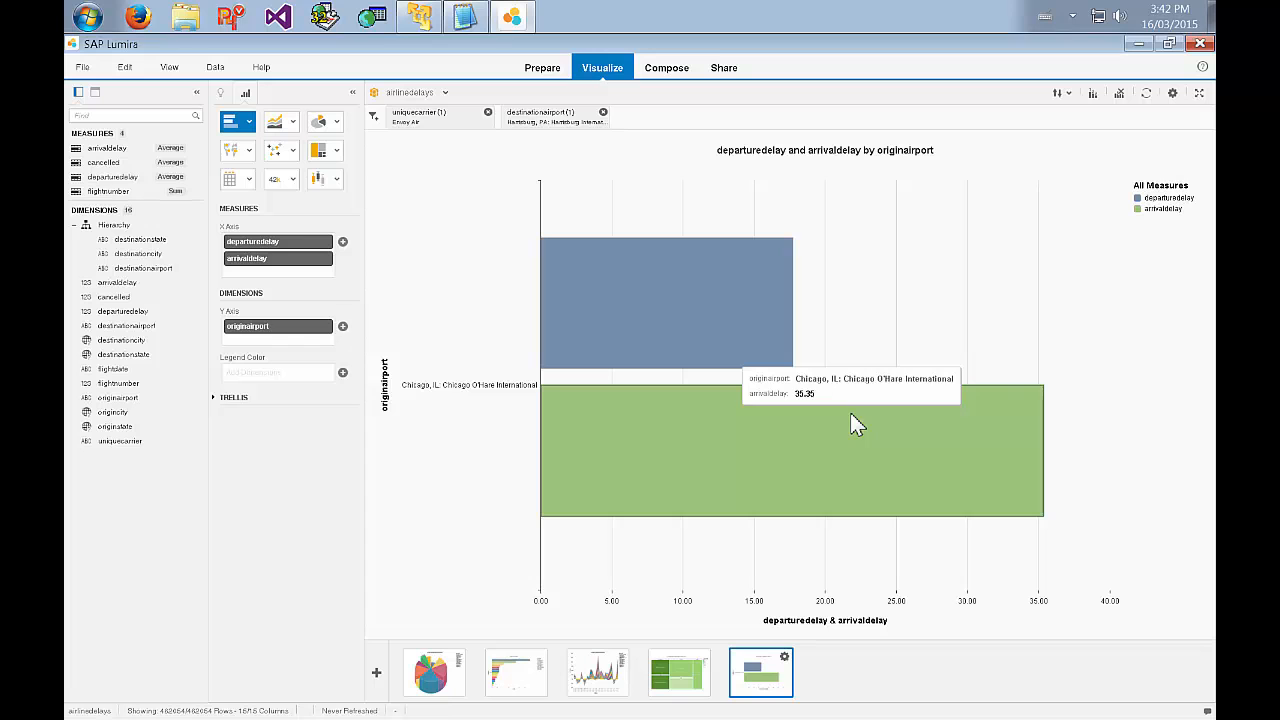
mouse_move(697, 283)
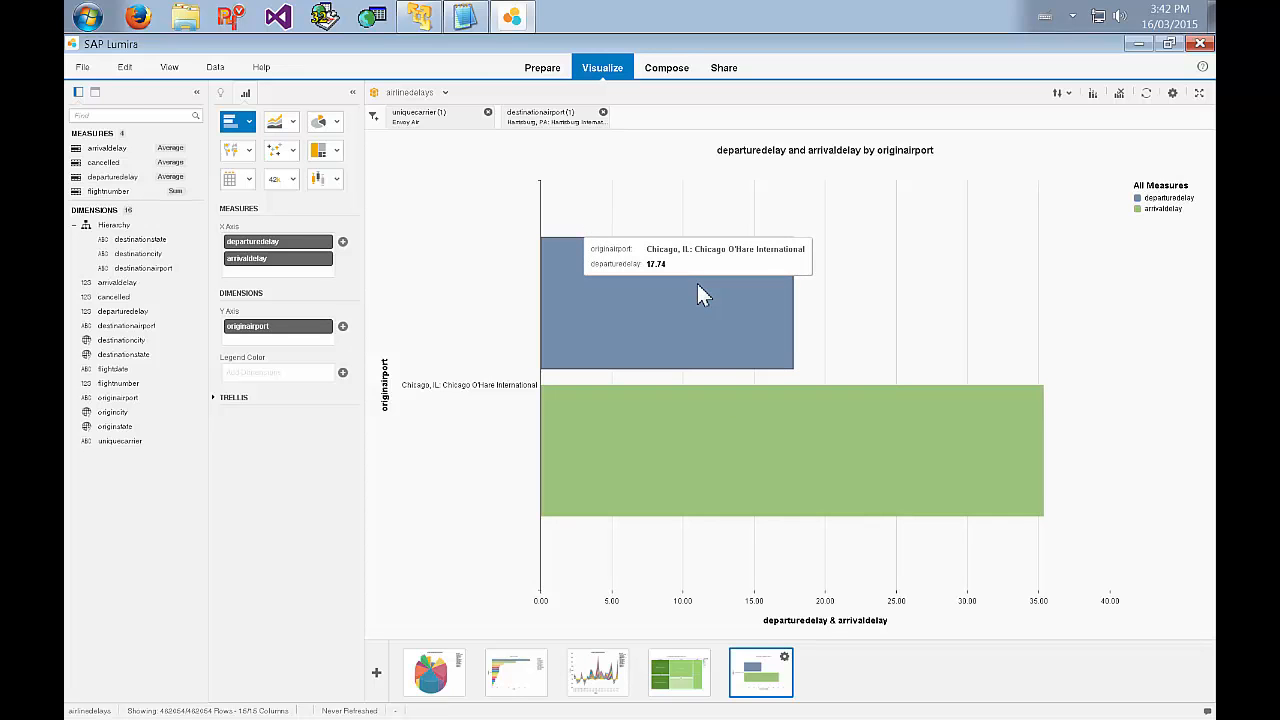